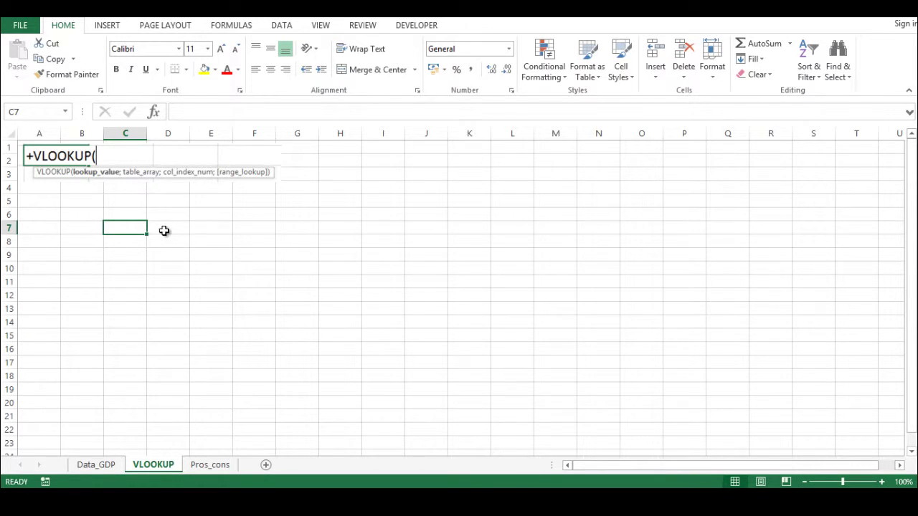
# - Examine the Data_GDP sheet's series name, ID, series code, country name, country code and yearly GDP columns
pyautogui.click(94, 464)
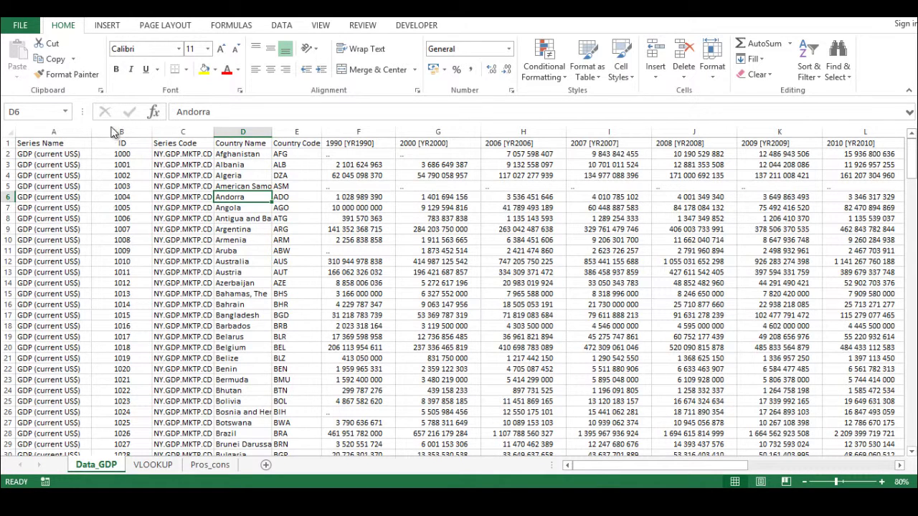
pyautogui.click(122, 207)
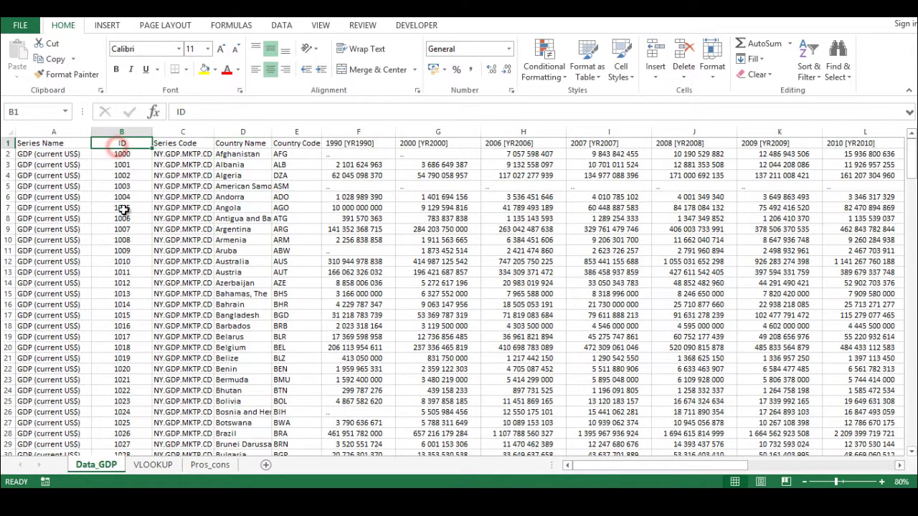
pyautogui.click(297, 206)
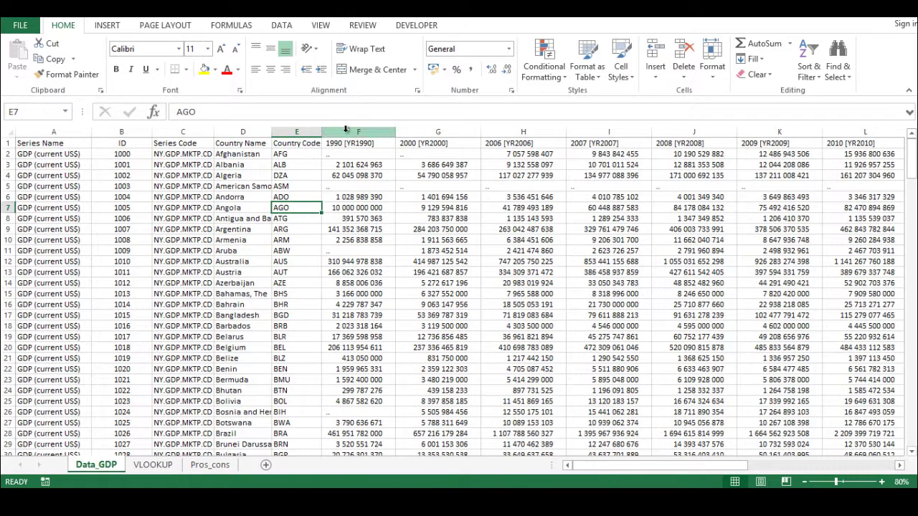
pyautogui.moveTo(345, 131); pyautogui.dragTo(703, 132)
pyautogui.click(366, 208)
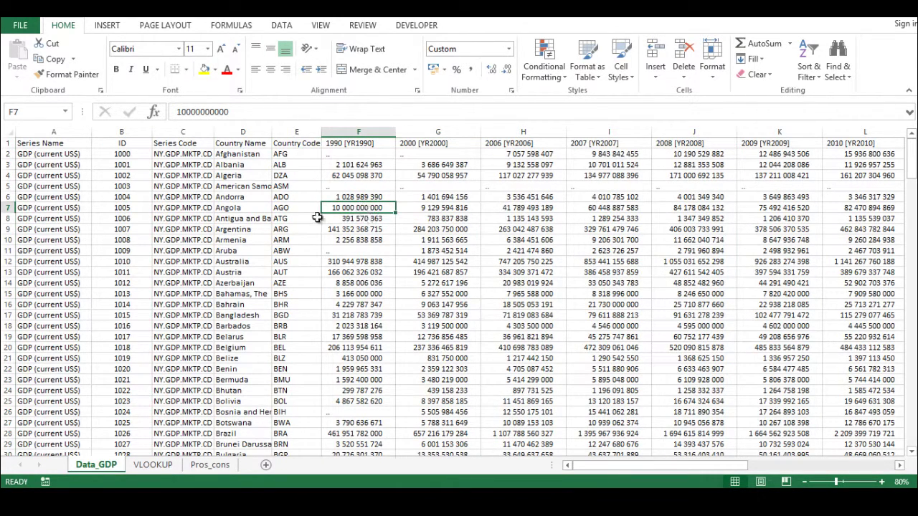
pyautogui.click(49, 228)
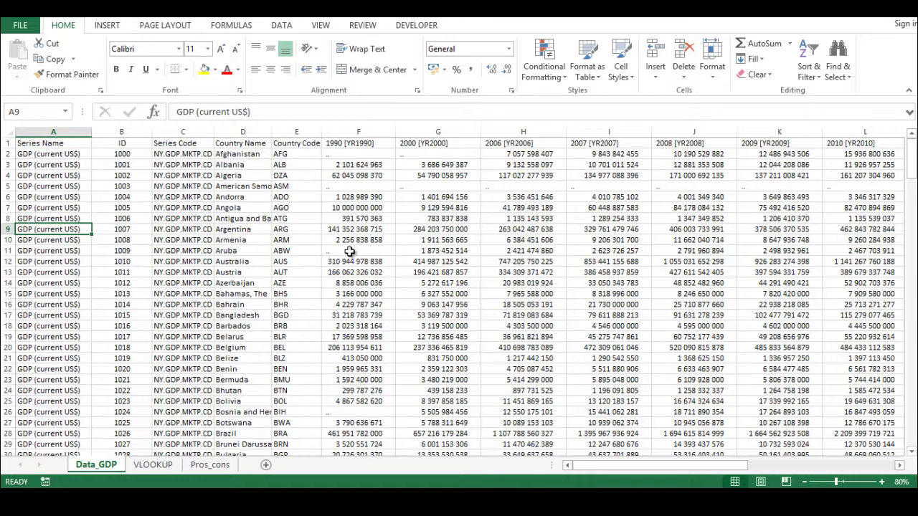
pyautogui.click(128, 196)
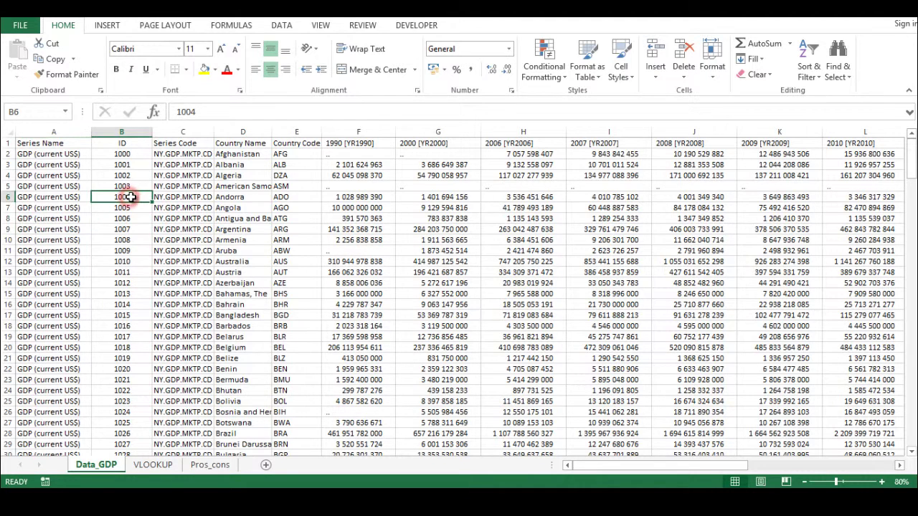
pyautogui.click(299, 188)
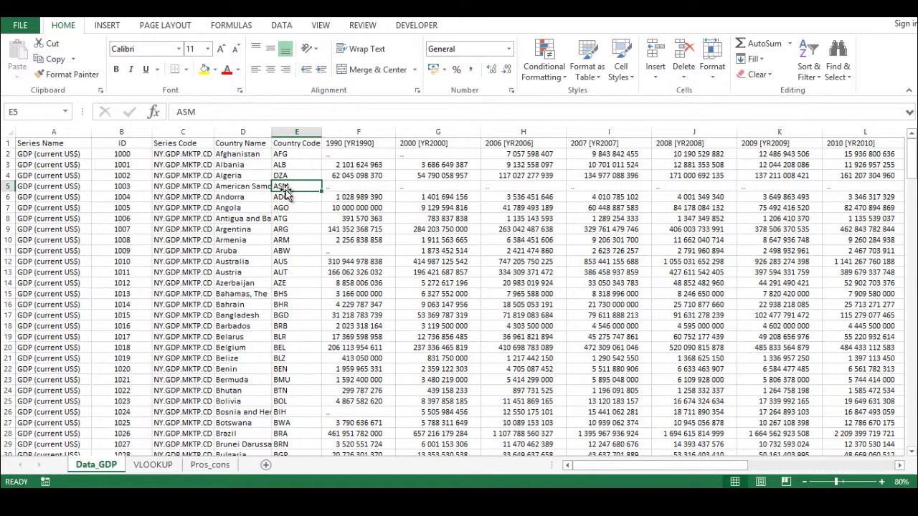
pyautogui.click(181, 187)
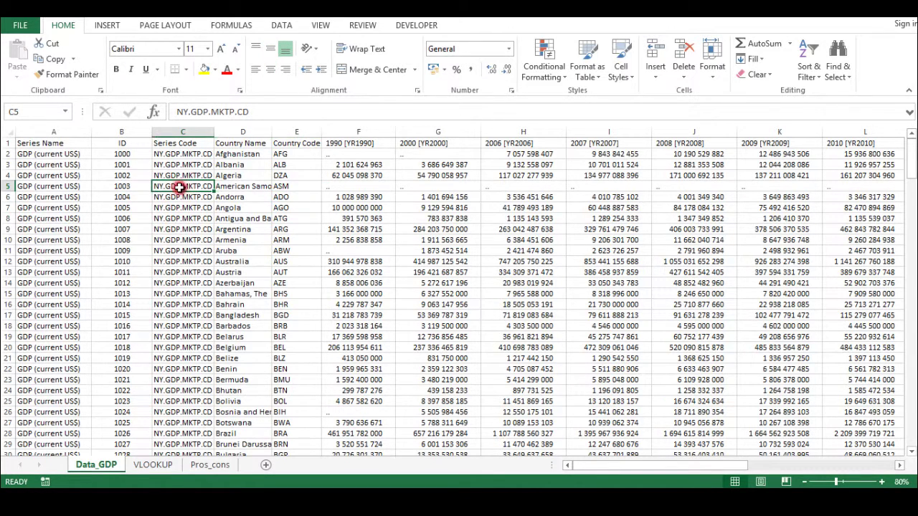
pyautogui.click(207, 281)
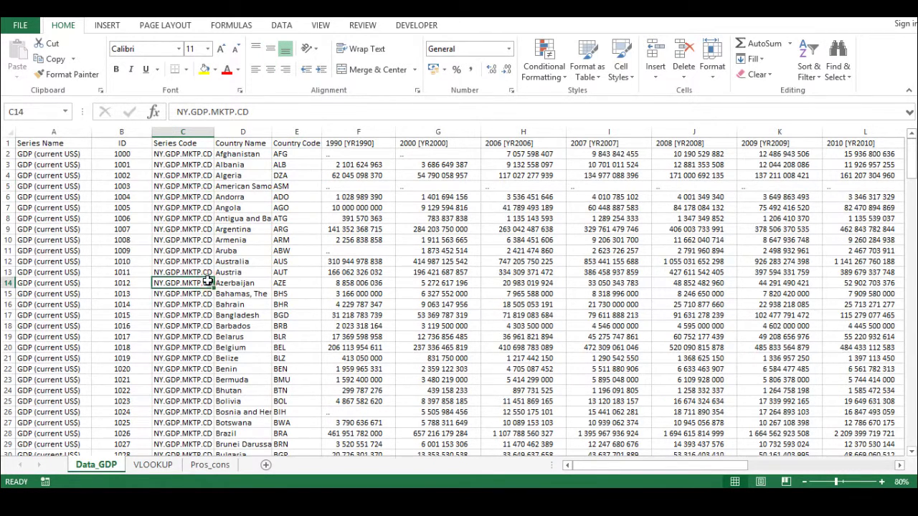
pyautogui.press('Down')
pyautogui.press('Down')
pyautogui.press('Up')
pyautogui.press('Up')
pyautogui.moveTo(342, 131); pyautogui.dragTo(709, 129)
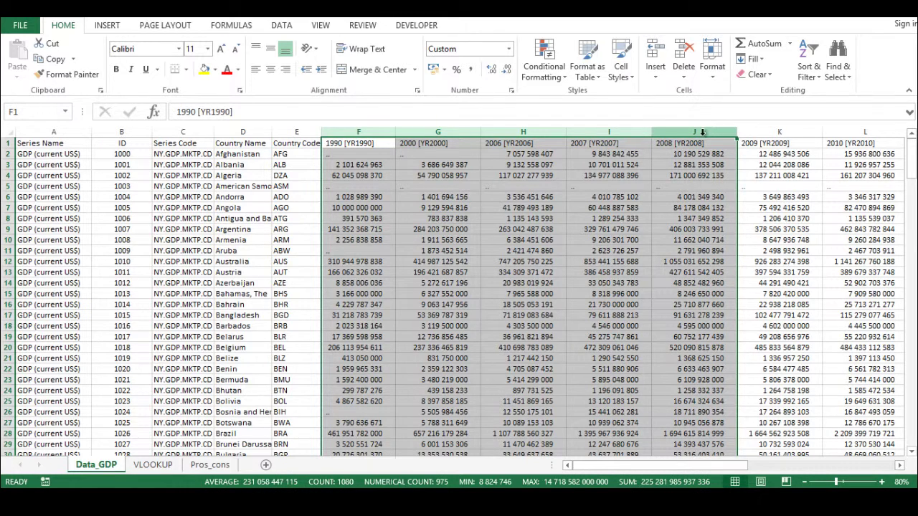
pyautogui.click(250, 275)
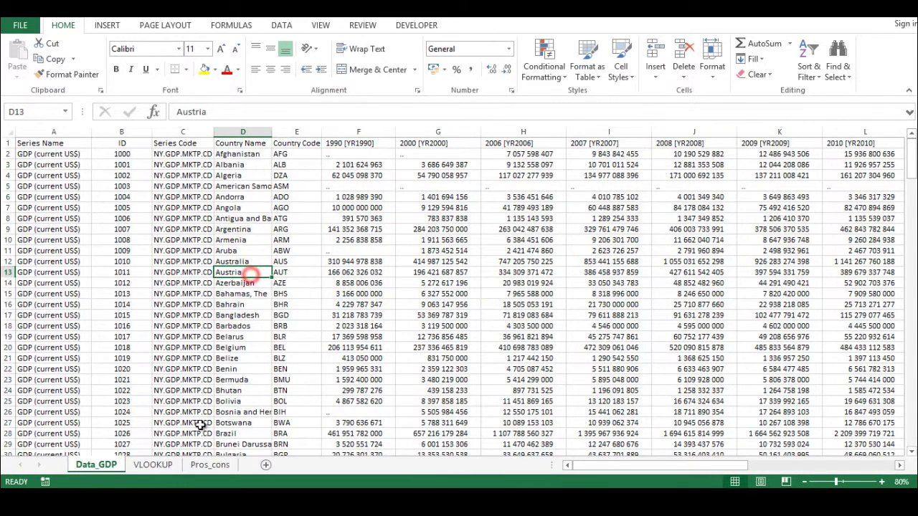
pyautogui.click(154, 464)
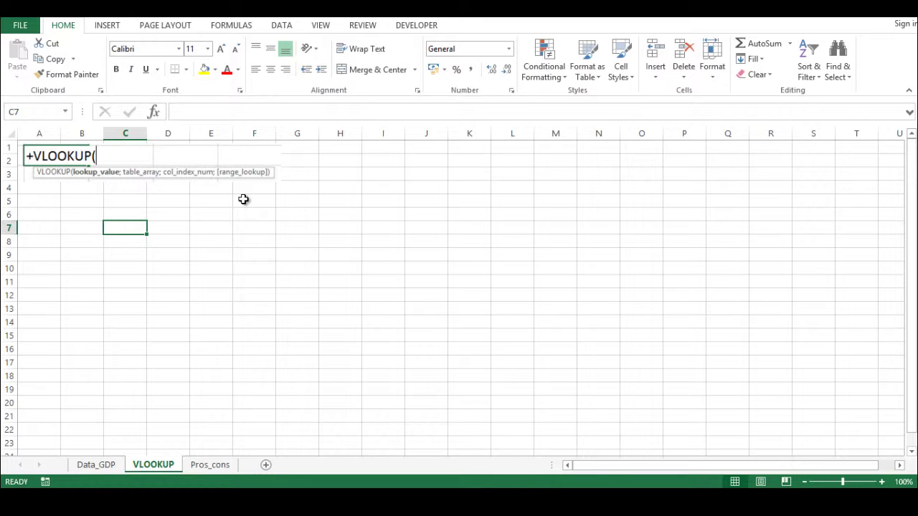
# - On the Data_GDP sheet, fill country code AUT in E13 and ID 1005 in B7 with yellow
pyautogui.click(84, 465)
pyautogui.click(279, 198)
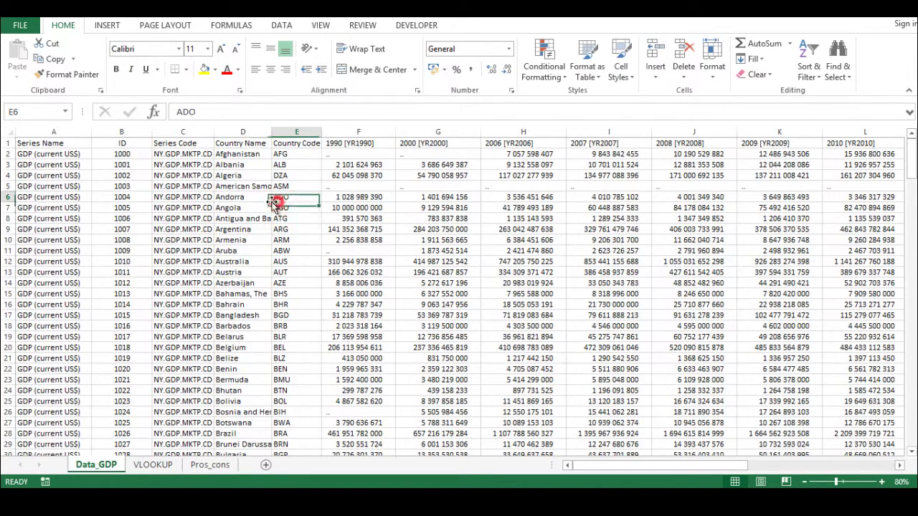
pyautogui.click(127, 208)
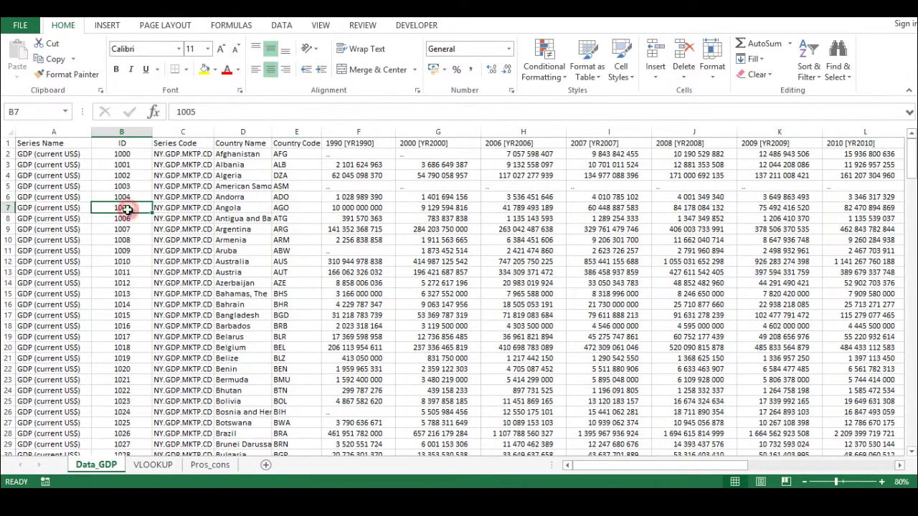
pyautogui.click(293, 274)
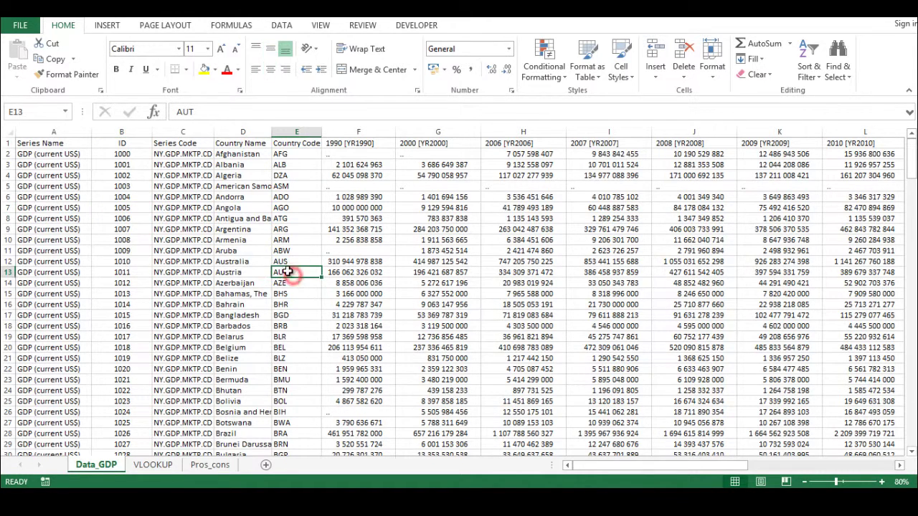
pyautogui.click(205, 70)
pyautogui.click(121, 208)
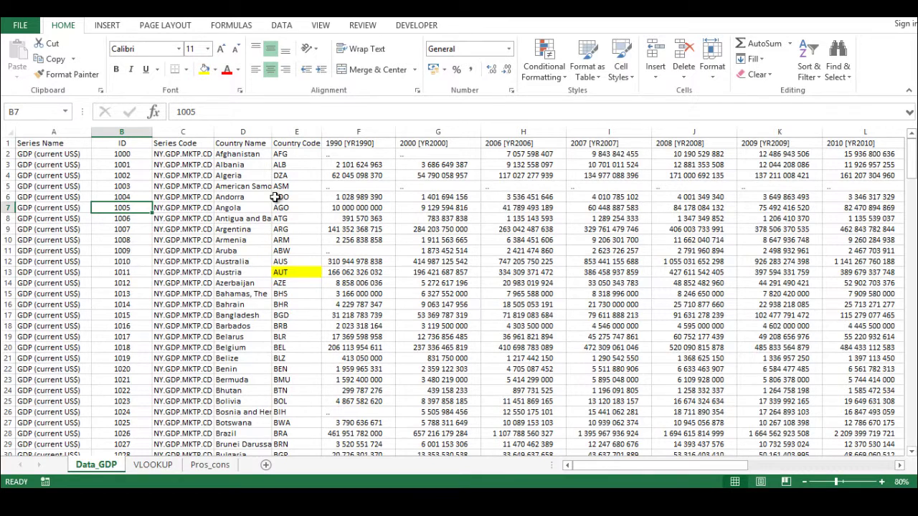
pyautogui.click(204, 70)
# - In cell C7 of the VLOOKUP sheet, start a VLOOKUP formula with "1005" in quotation marks as the lookup value
pyautogui.click(153, 465)
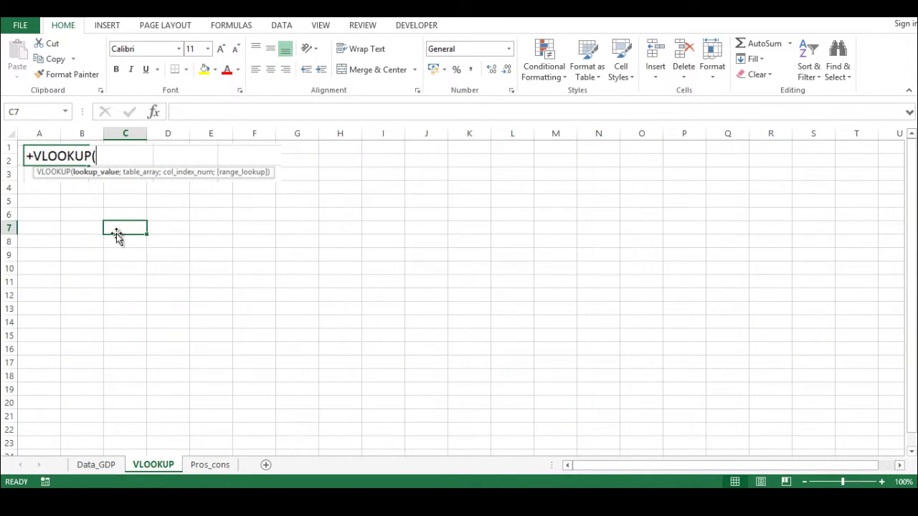
pyautogui.write('+vlok')
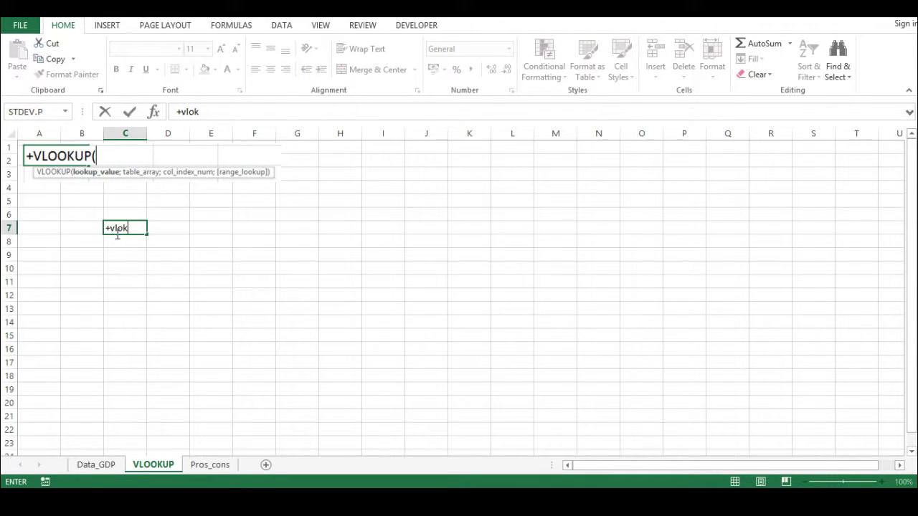
pyautogui.press('BackSpace')
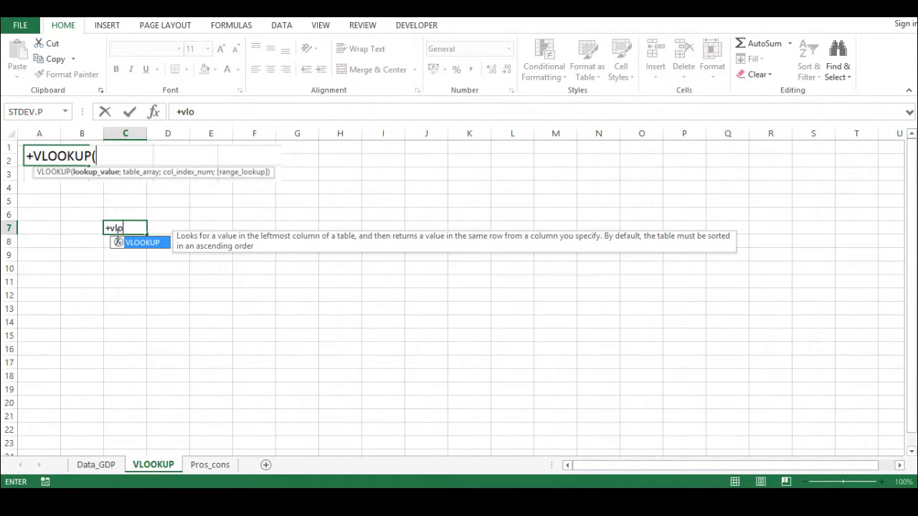
pyautogui.press('Tab')
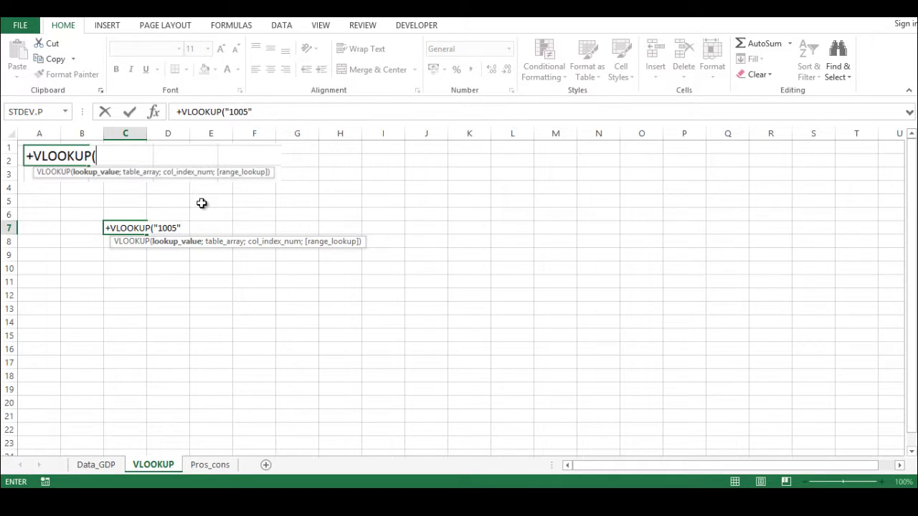
pyautogui.write(';')
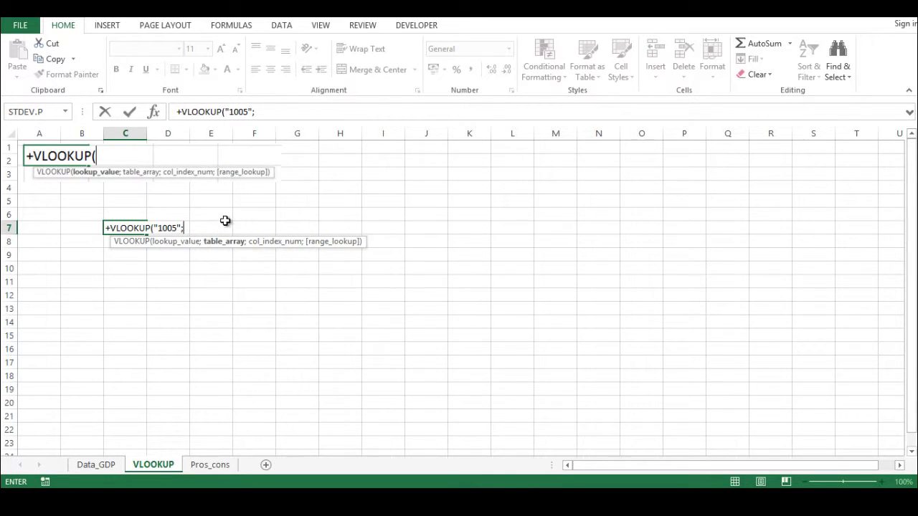
# - Complete the VLOOKUP formula with table array Data_GDP!B2:G15, column index 6 and range lookup 0
pyautogui.click(111, 465)
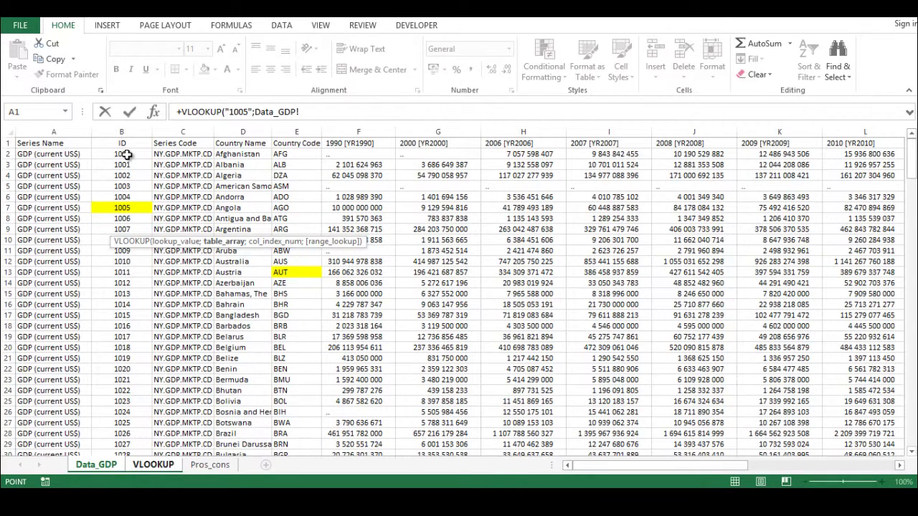
pyautogui.moveTo(126, 155); pyautogui.dragTo(479, 294)
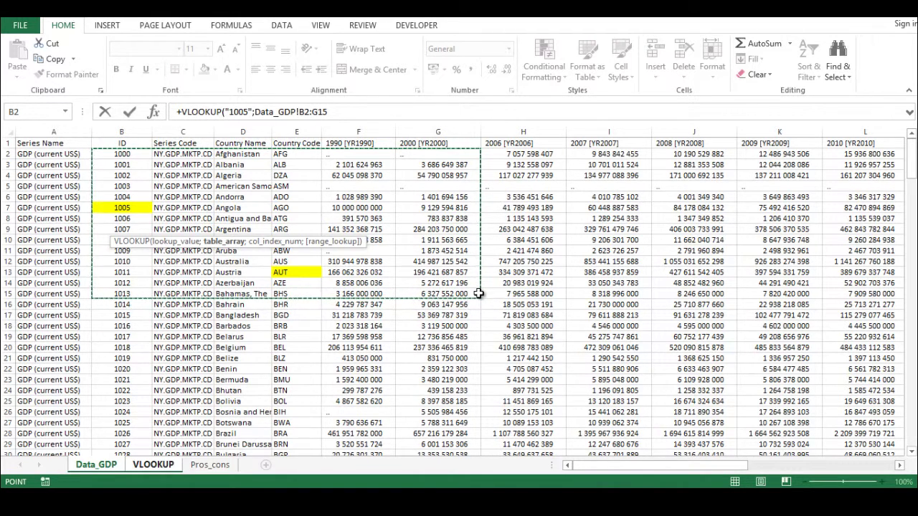
pyautogui.write(';')
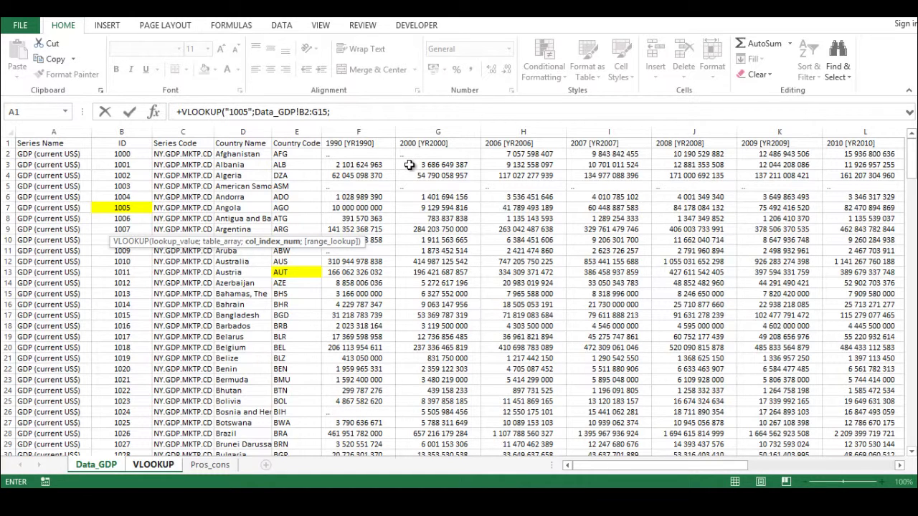
pyautogui.write('6;0')
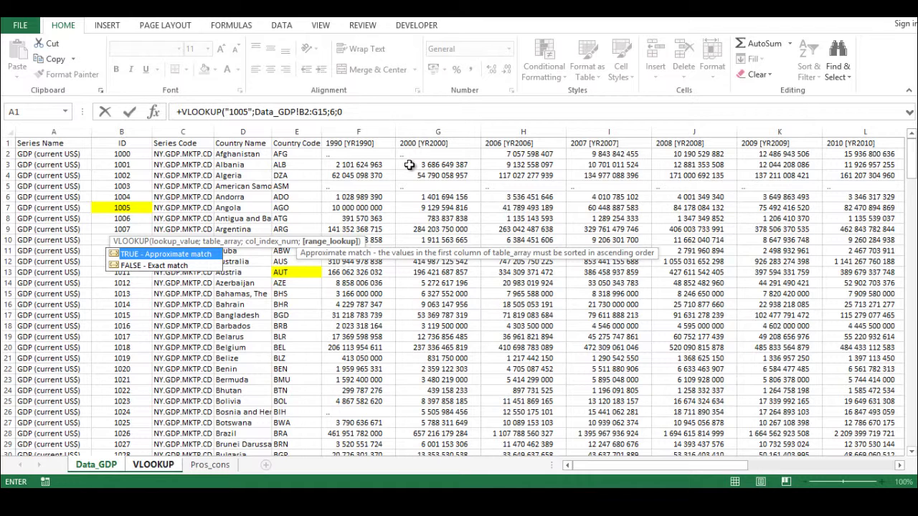
pyautogui.write(')')
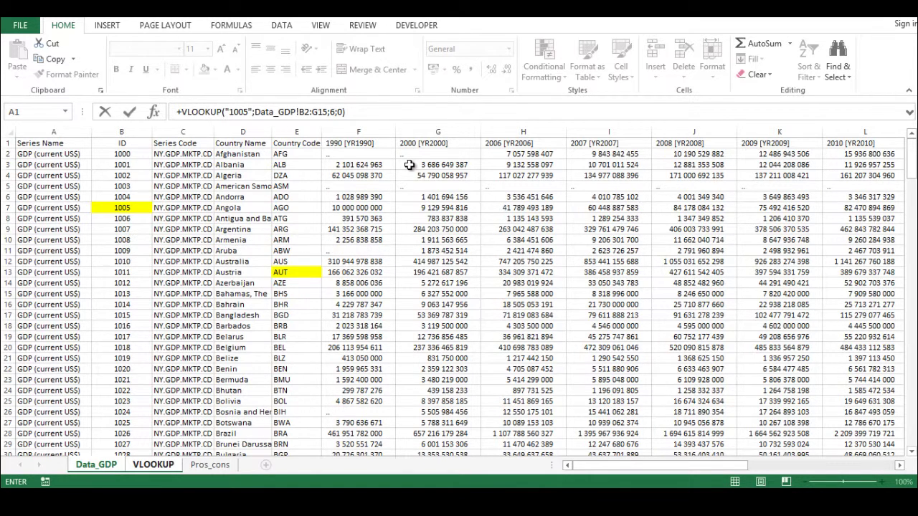
pyautogui.press('Return')
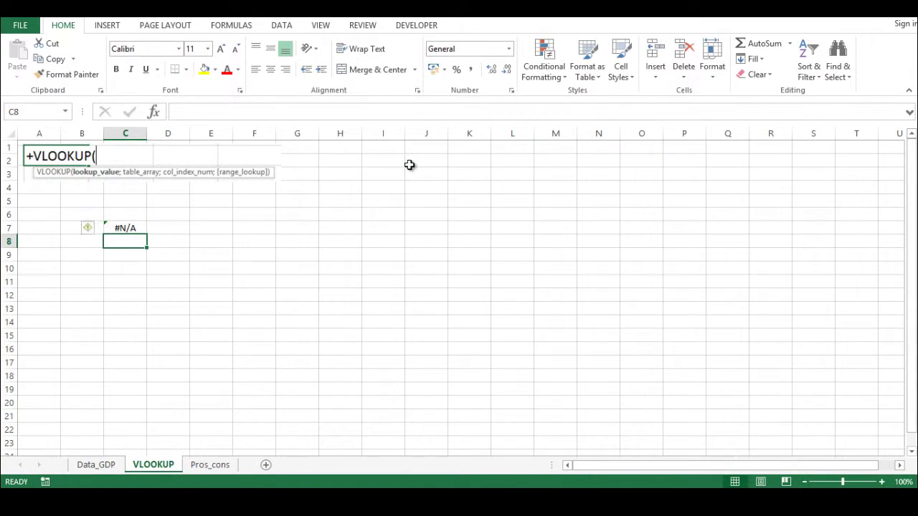
# - Remove the quotation marks around 1005 in the C7 VLOOKUP formula so the lookup value is a number
pyautogui.press('Up')
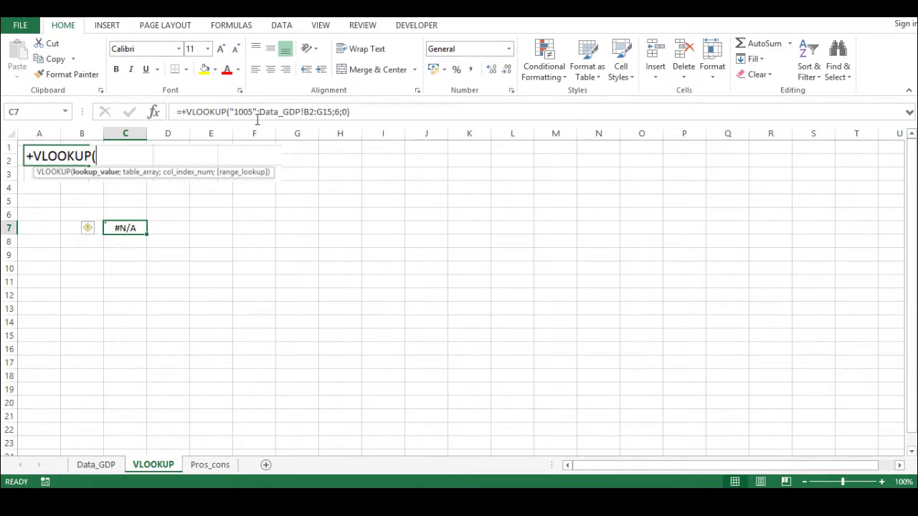
pyautogui.click(107, 464)
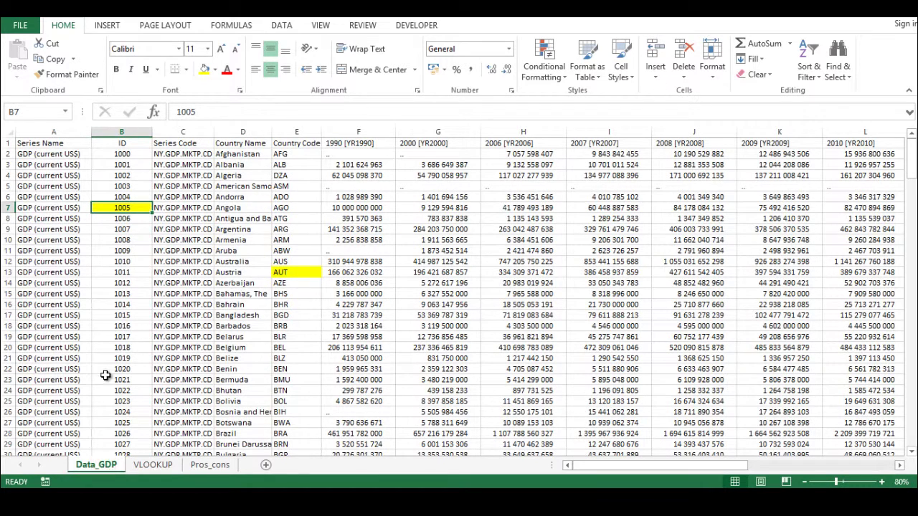
pyautogui.click(152, 465)
pyautogui.click(236, 111)
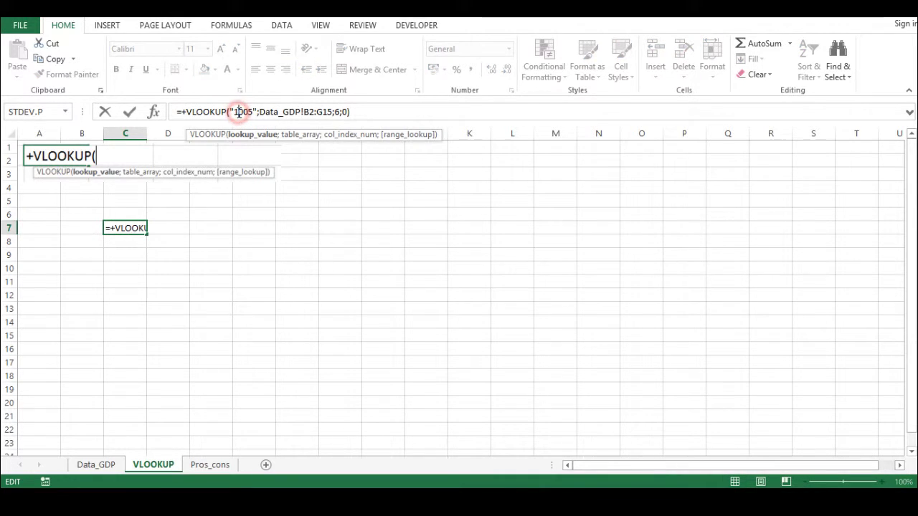
pyautogui.press('BackSpace')
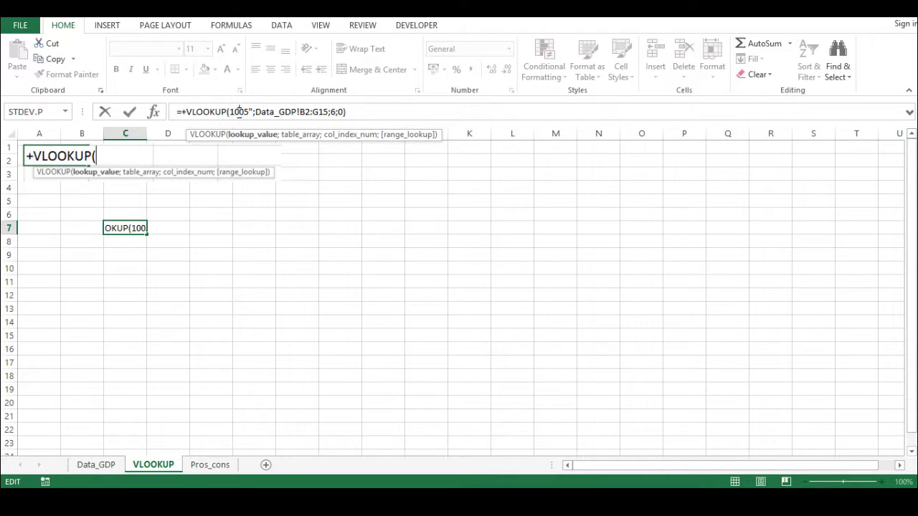
pyautogui.press('Right')
pyautogui.press('Right')
pyautogui.press('Right')
pyautogui.press('Right')
pyautogui.press('Right')
pyautogui.press('BackSpace')
pyautogui.press('Return')
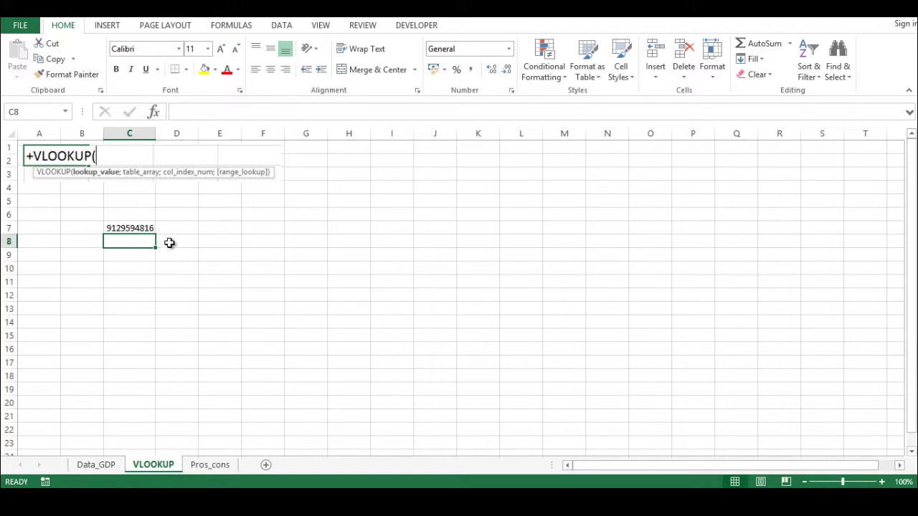
# - Compare the VLOOKUP result in C7 with Angola's 2000 GDP in cell G7 of the Data_GDP sheet
pyautogui.click(143, 231)
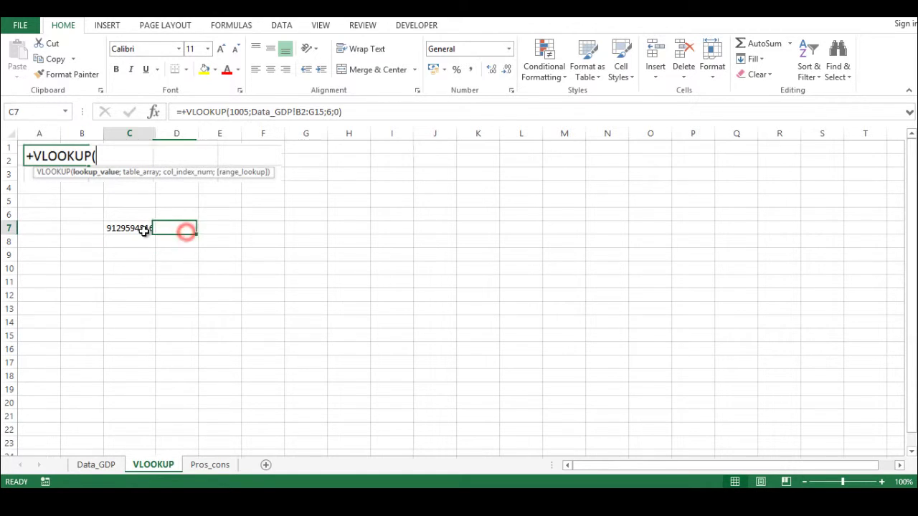
pyautogui.click(99, 467)
pyautogui.click(462, 207)
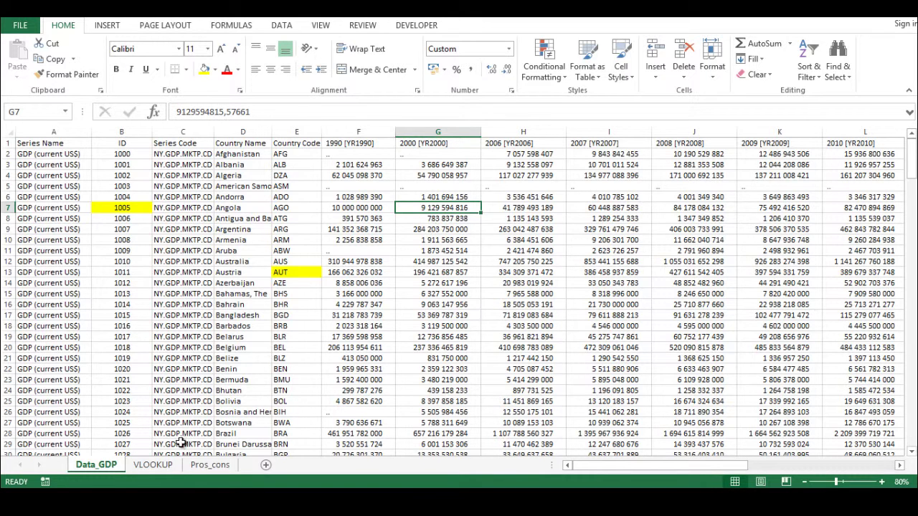
pyautogui.click(154, 465)
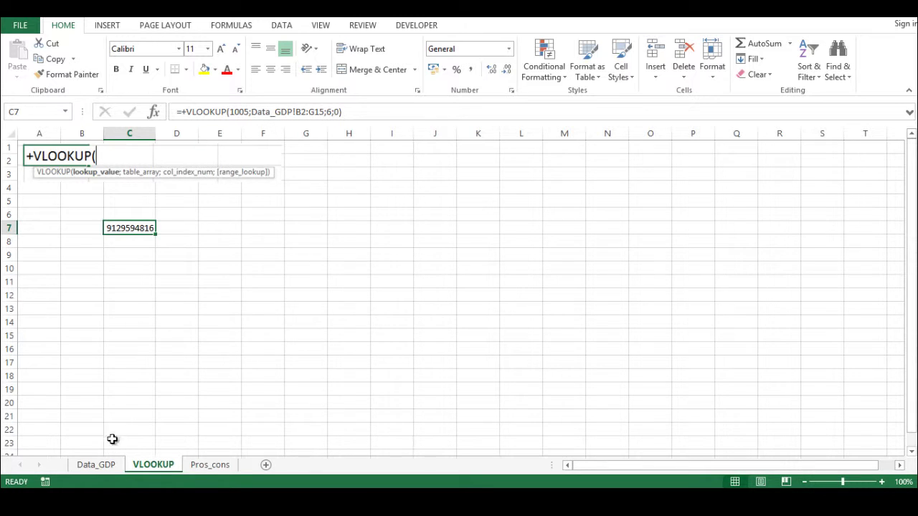
# - In the Data_GDP sheet, examine the AUT code, the row of ID 1005 and its intersection with the 2000 [YR2000] column
pyautogui.click(106, 464)
pyautogui.click(295, 273)
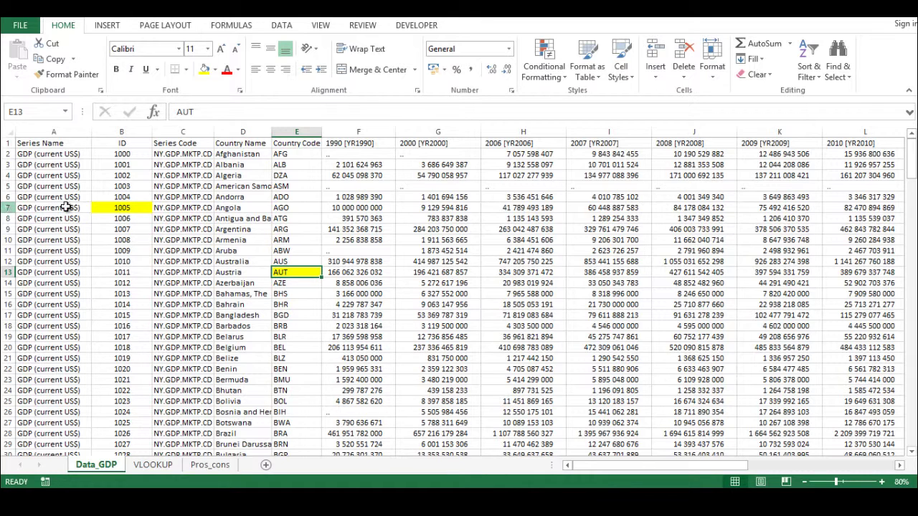
pyautogui.click(134, 206)
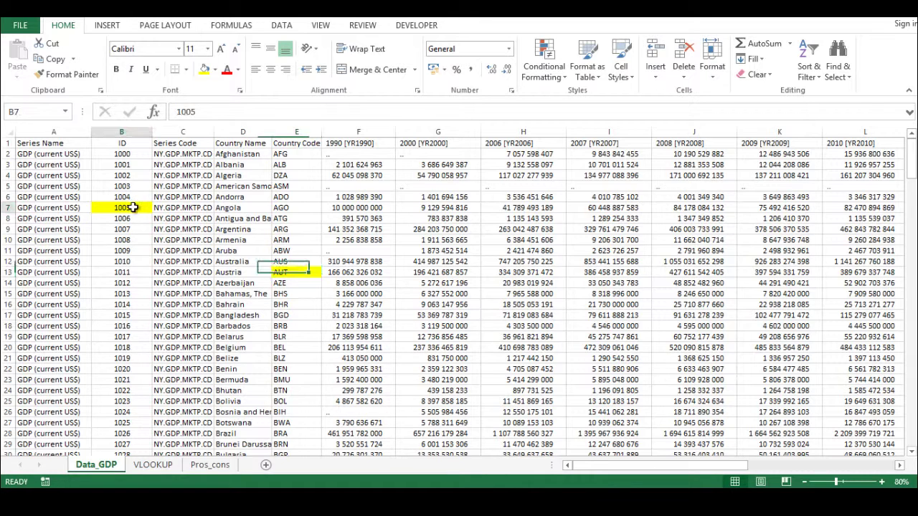
pyautogui.click(7, 207)
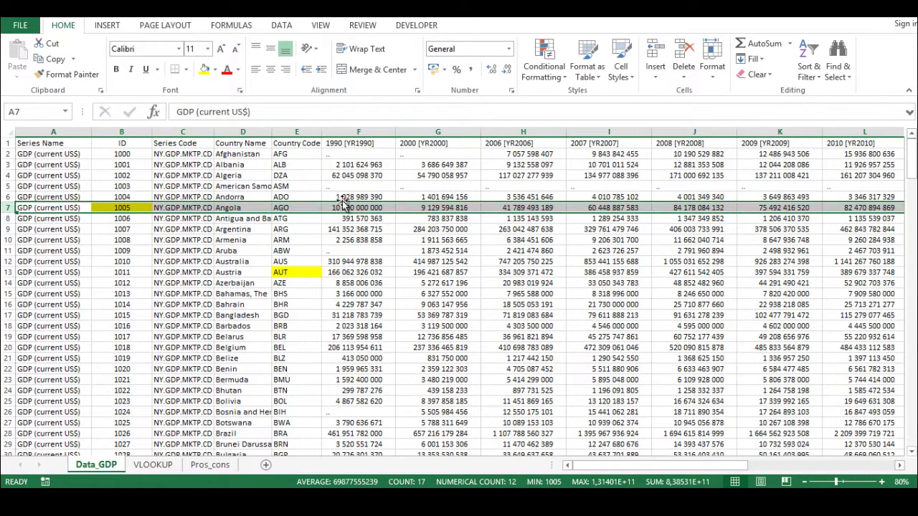
pyautogui.click(439, 132)
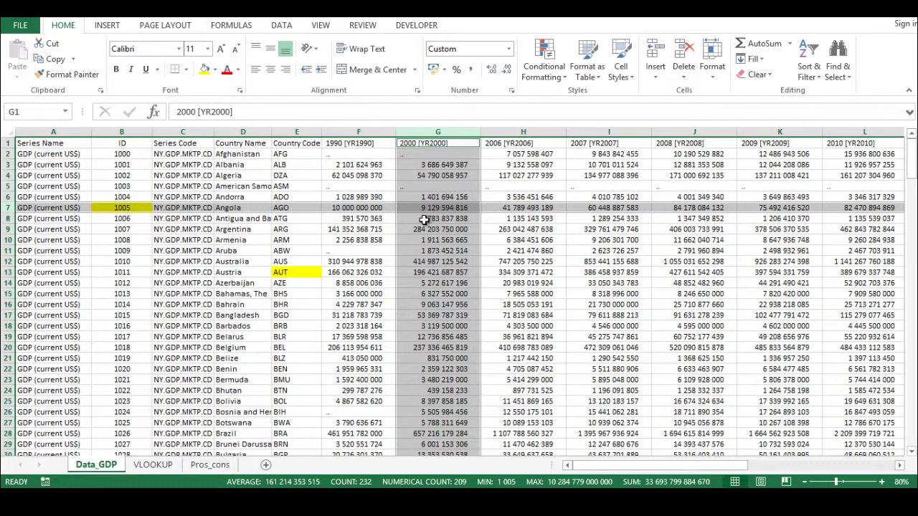
pyautogui.click(154, 465)
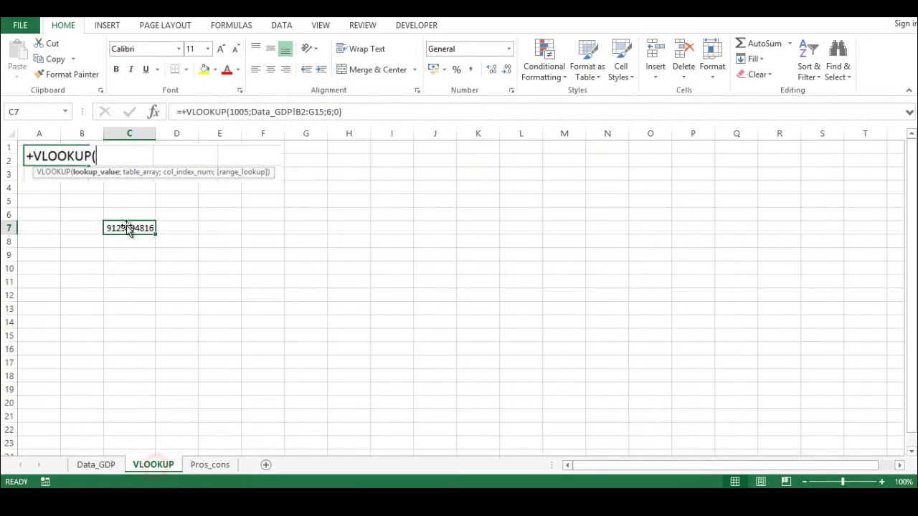
# - In cell C8 of the VLOOKUP sheet, enter a VLOOKUP formula for "AUT" with table array Data_GDP!E9:G19, column index 3 and range lookup 0
pyautogui.click(126, 251)
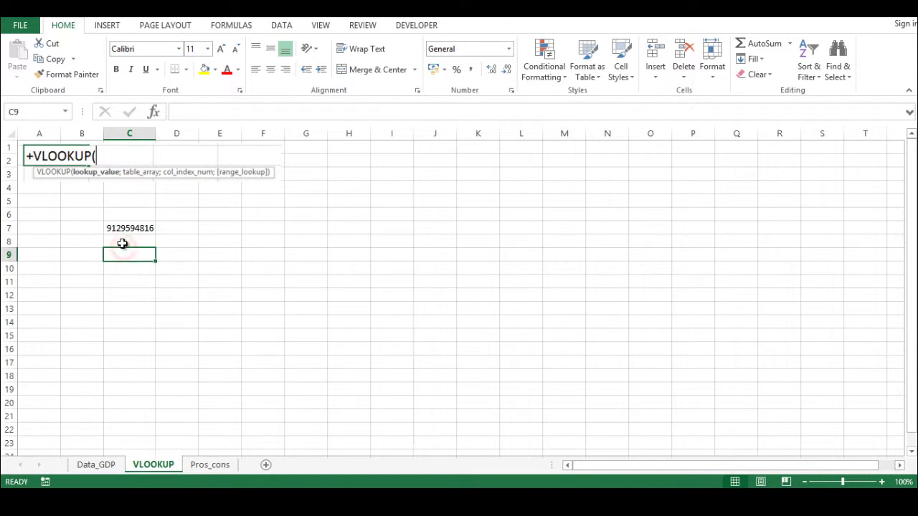
pyautogui.click(123, 242)
pyautogui.write('+vlo')
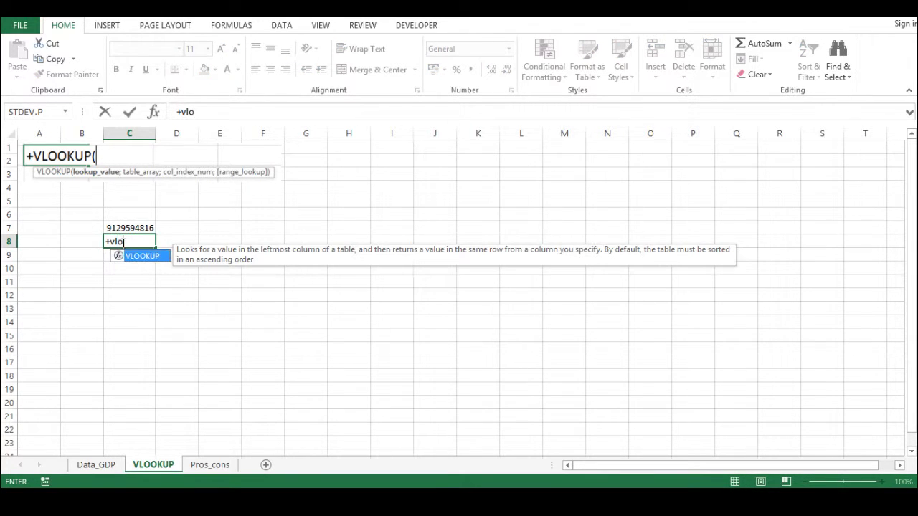
pyautogui.press('Tab')
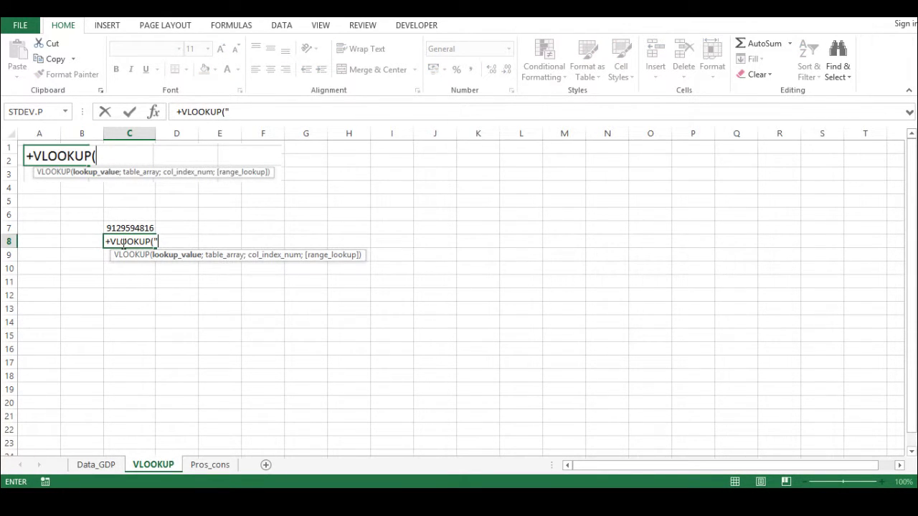
pyautogui.write('"AUT";')
pyautogui.click(94, 465)
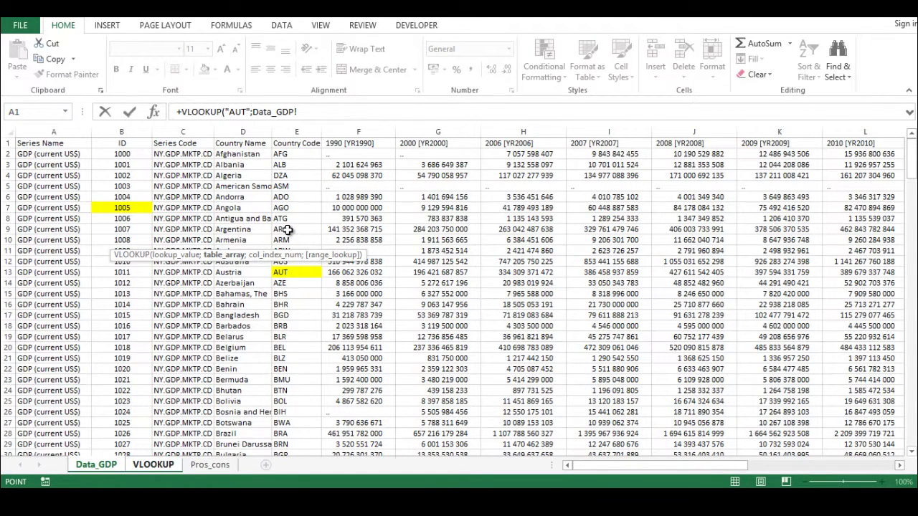
pyautogui.moveTo(287, 229); pyautogui.dragTo(478, 341)
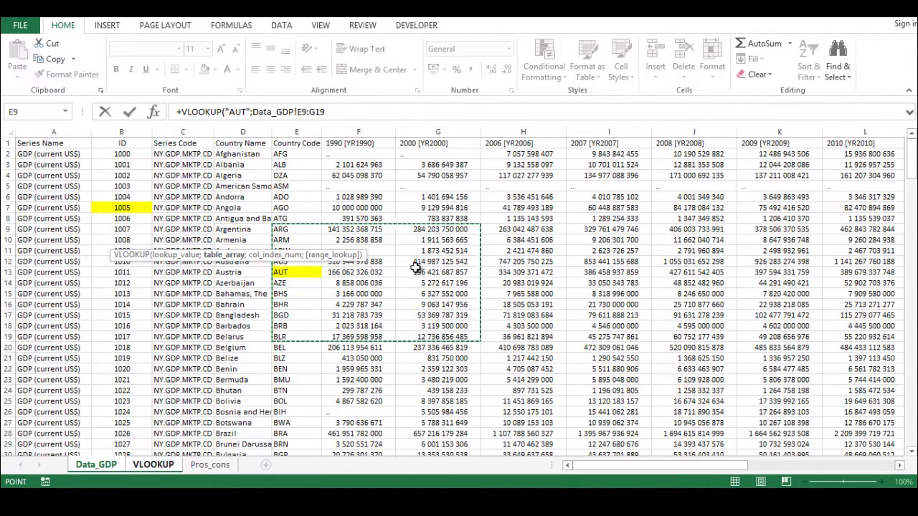
pyautogui.write(';3;0')
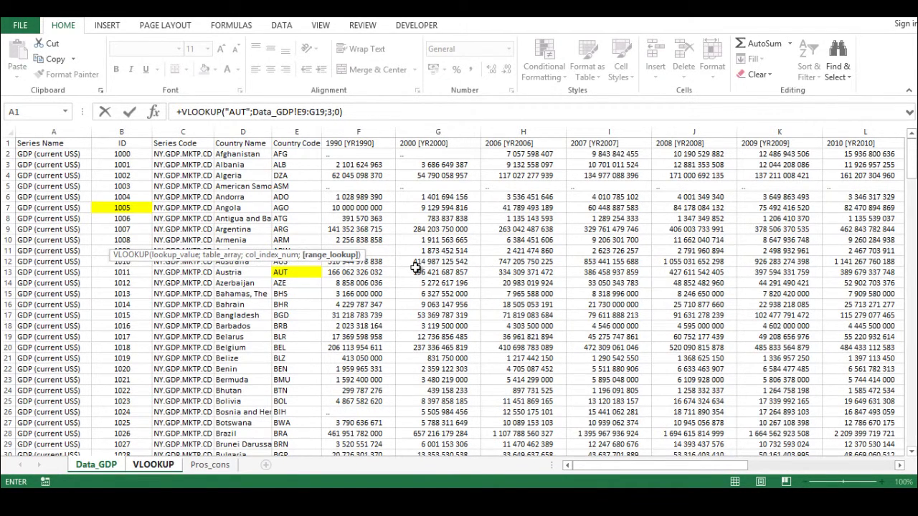
pyautogui.press('Return')
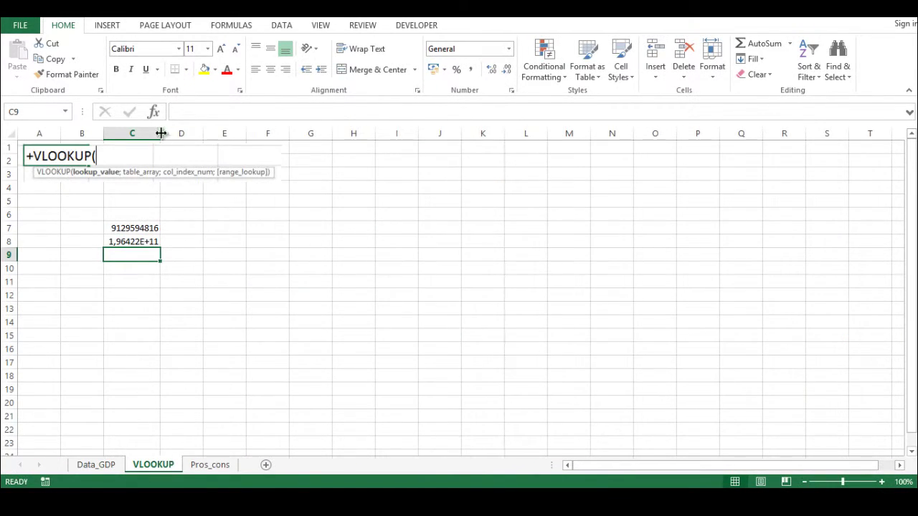
# - Widen column C and compare the C8 result with Austria's 2000 GDP in the Data_GDP sheet
pyautogui.moveTo(161, 134); pyautogui.dragTo(180, 134)
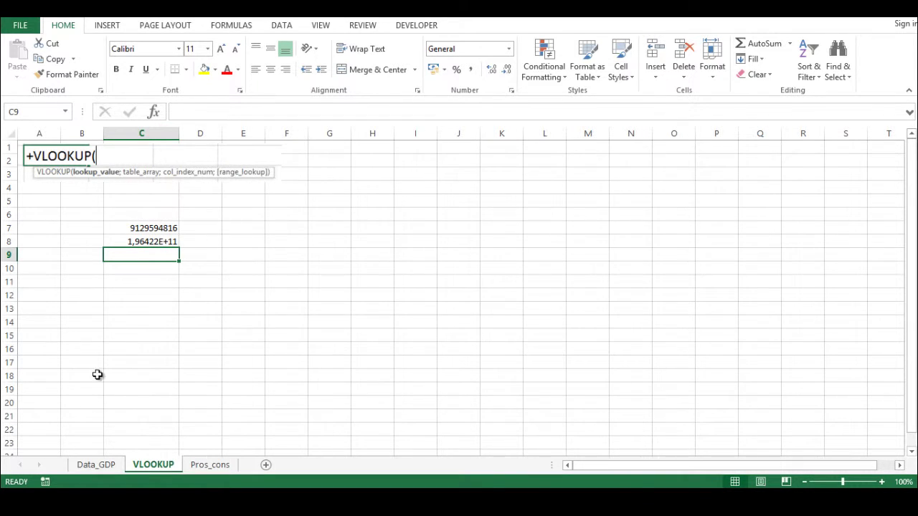
pyautogui.click(96, 465)
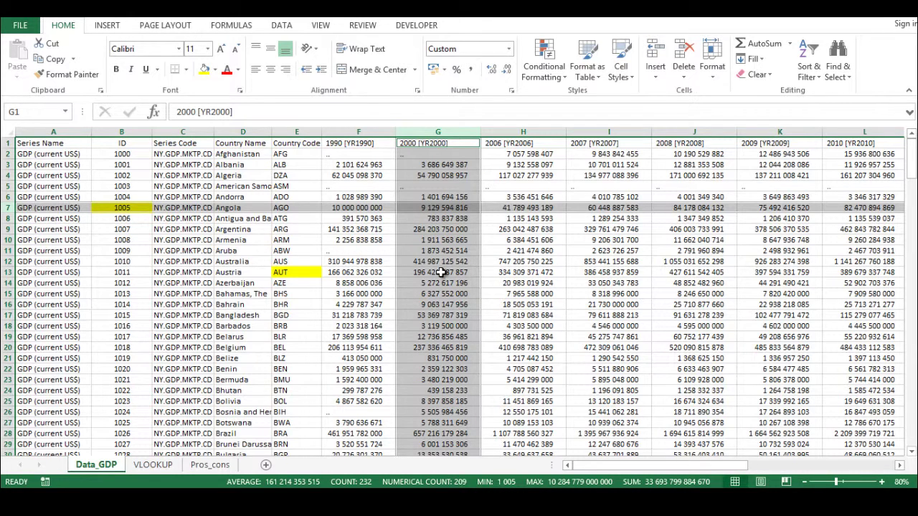
pyautogui.click(153, 464)
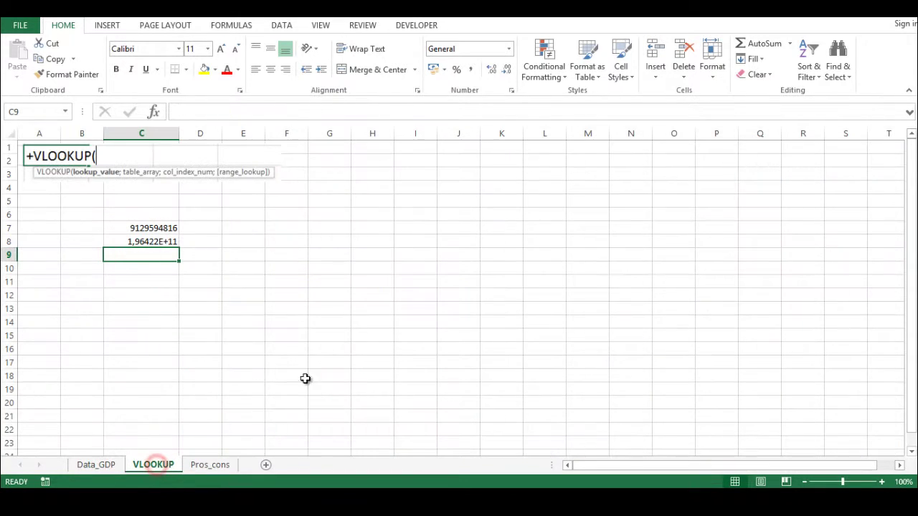
# - Format cell C8 with thousands separators and no decimals, and widen column C to fit the number
pyautogui.click(141, 242)
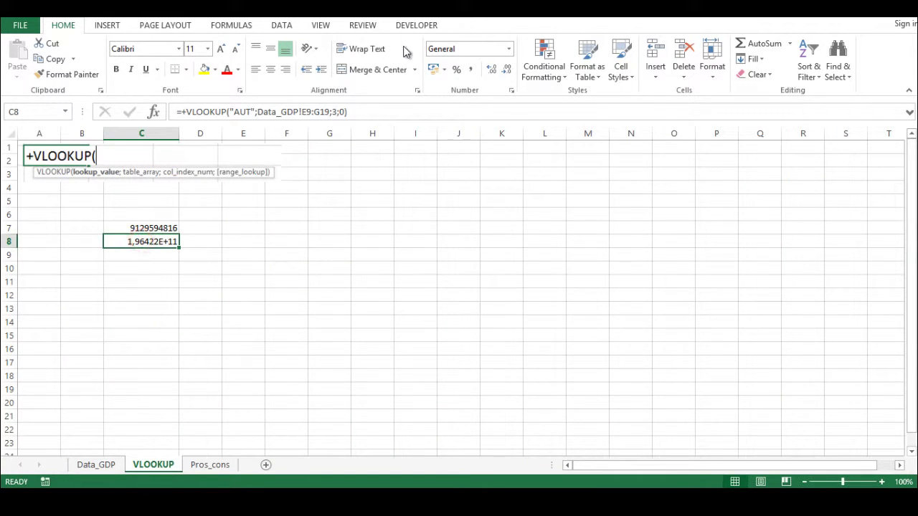
pyautogui.click(467, 70)
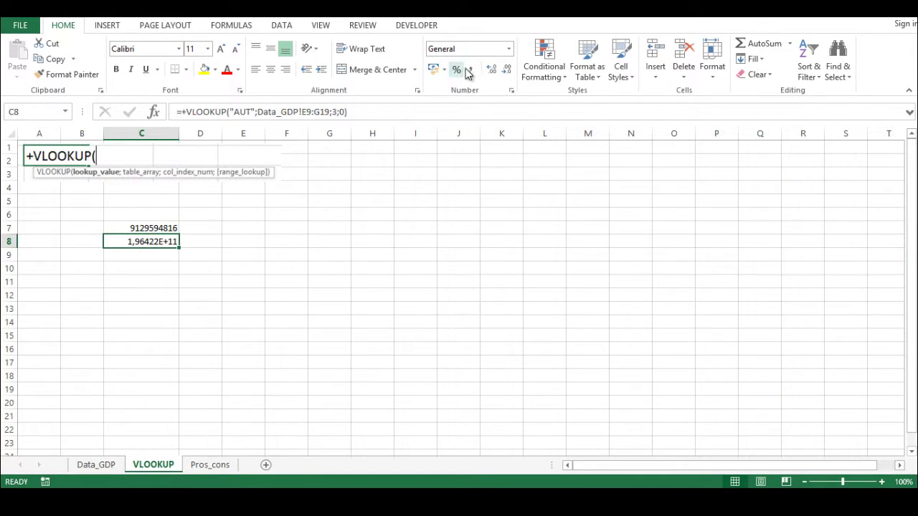
pyautogui.click(506, 70)
pyautogui.moveTo(182, 133); pyautogui.dragTo(196, 133)
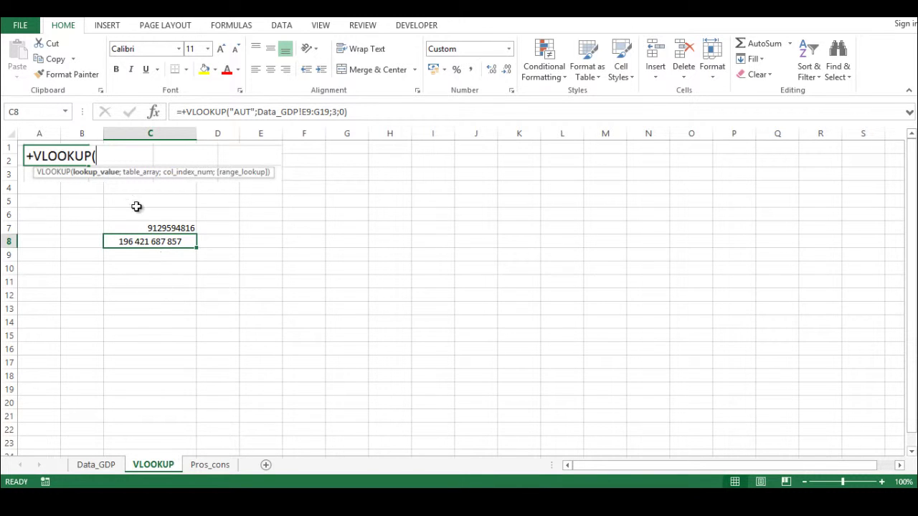
# - Review the VLOOKUP advantages listed in the Pros_cons sheet, referring to the Data_GDP sheet as the example database
pyautogui.click(206, 468)
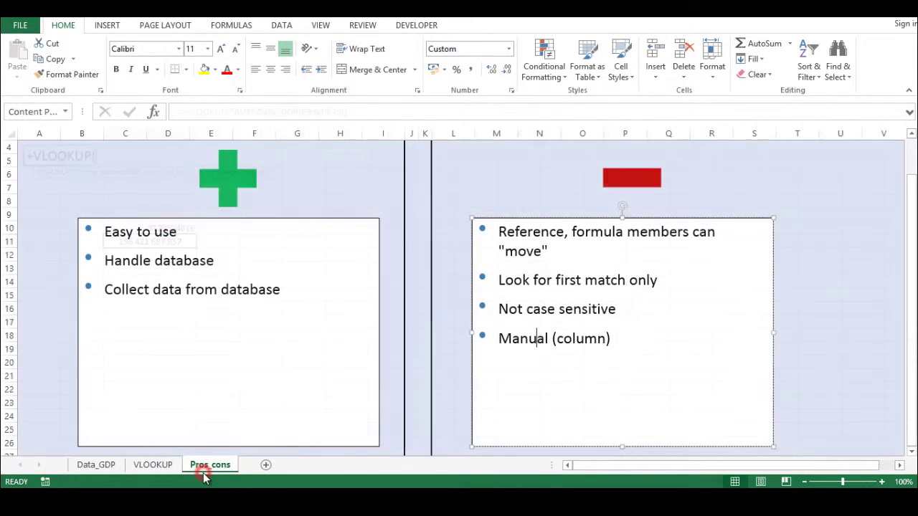
pyautogui.click(325, 177)
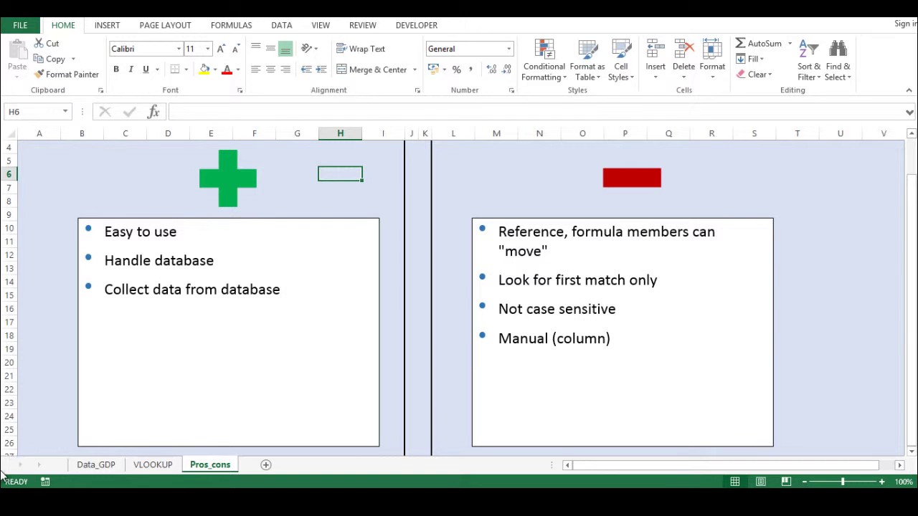
pyautogui.click(86, 464)
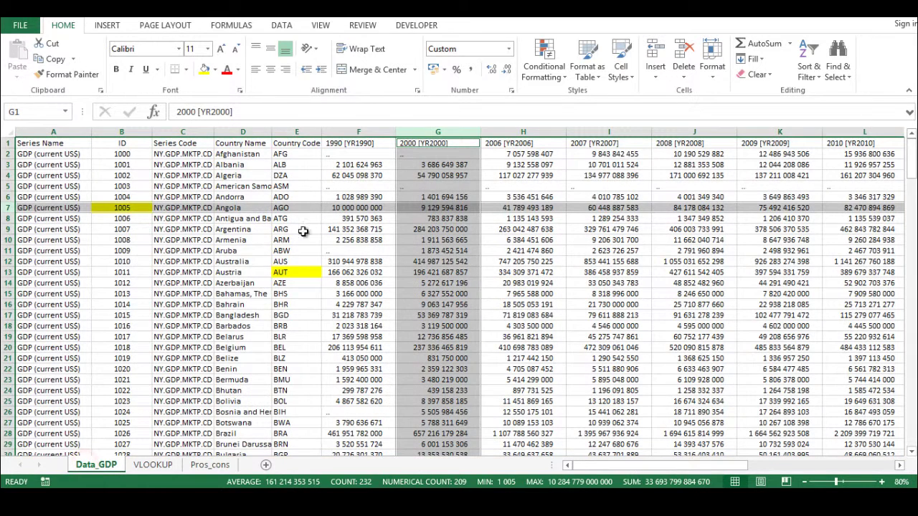
pyautogui.click(210, 465)
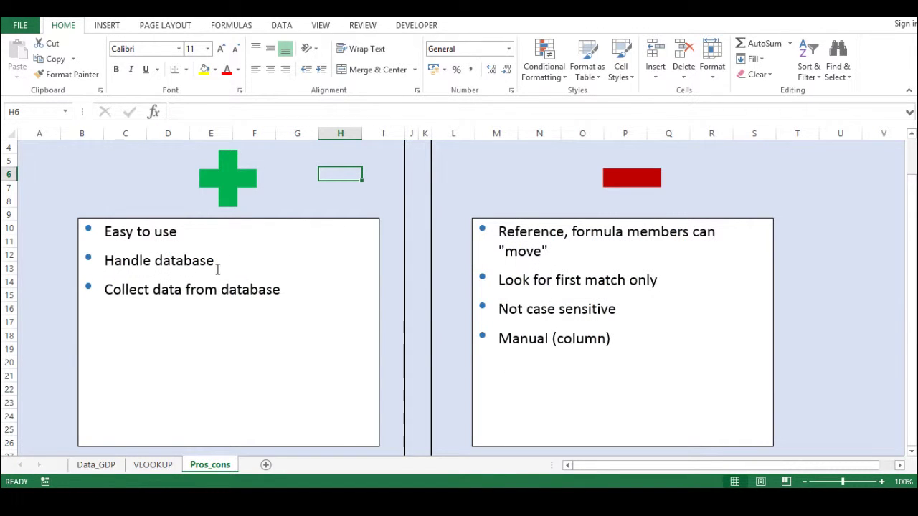
pyautogui.click(280, 290)
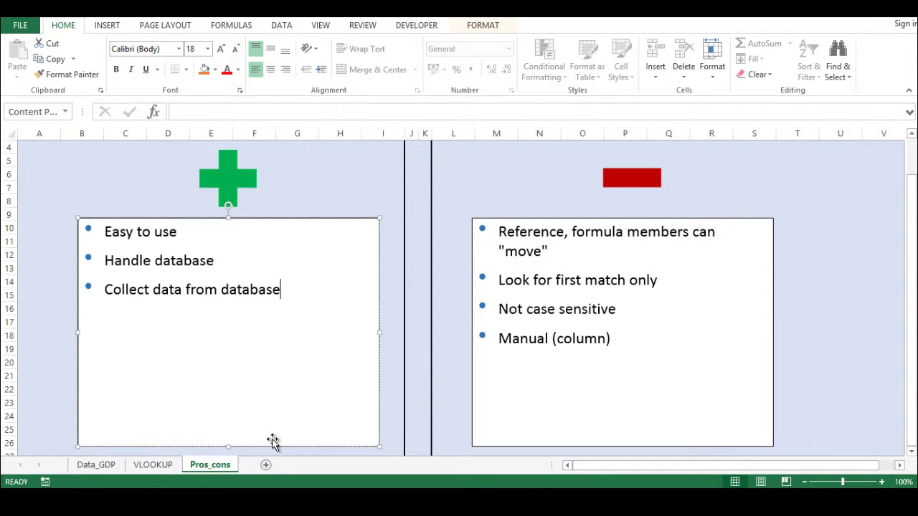
pyautogui.click(720, 187)
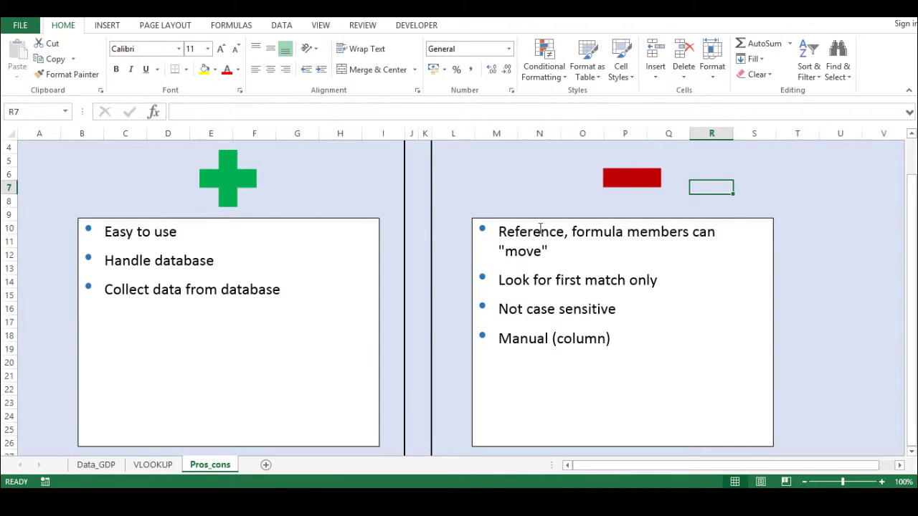
# - Make the table array in the C8 formula absolute as Data_GDP!$E$9:$G$19 and fill the formula down to C10
pyautogui.click(152, 465)
pyautogui.click(172, 228)
pyautogui.click(172, 242)
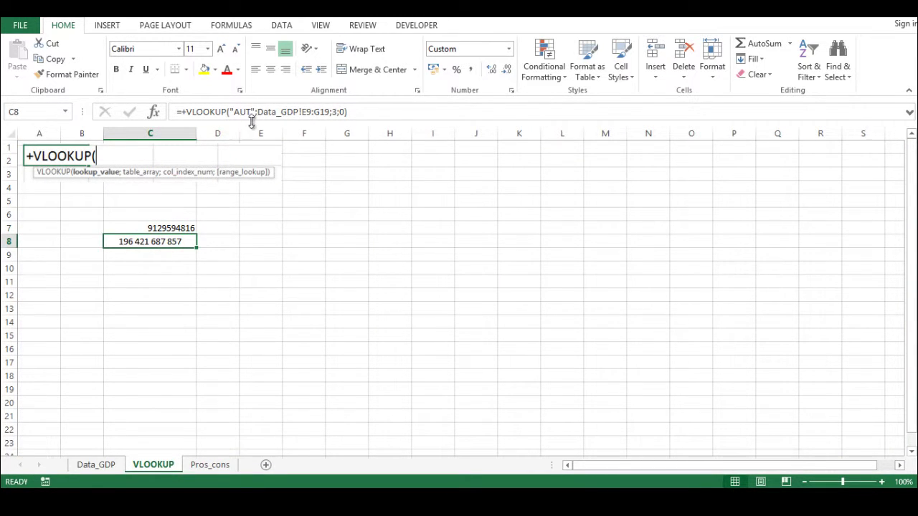
pyautogui.click(292, 112)
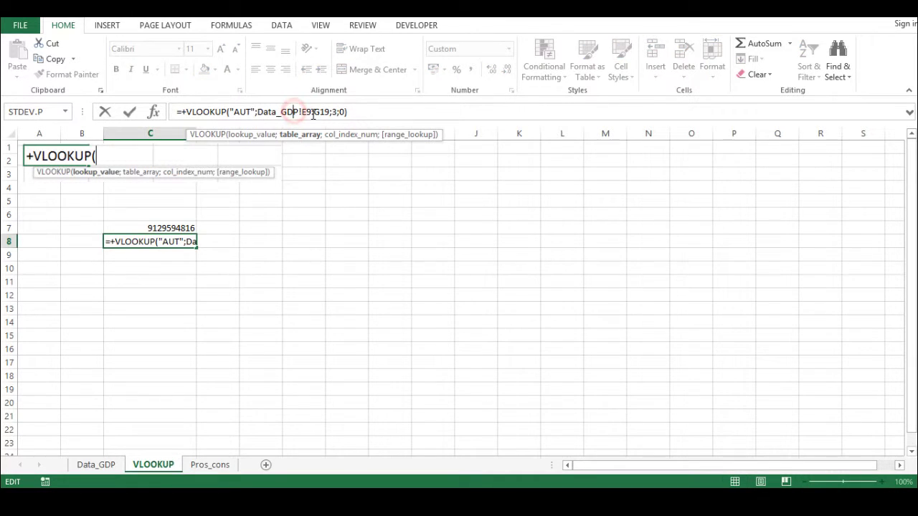
pyautogui.click(312, 112)
pyautogui.press('F4')
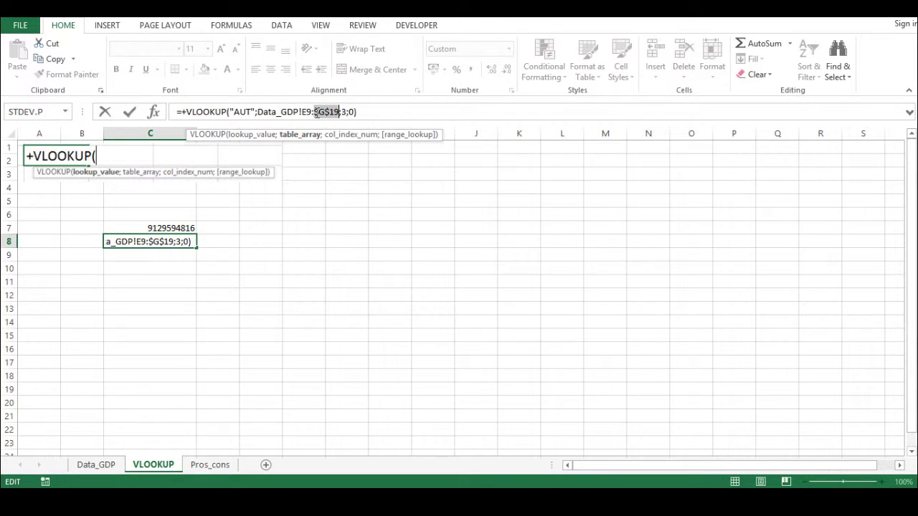
pyautogui.click(308, 114)
pyautogui.press('F4')
pyautogui.press('Return')
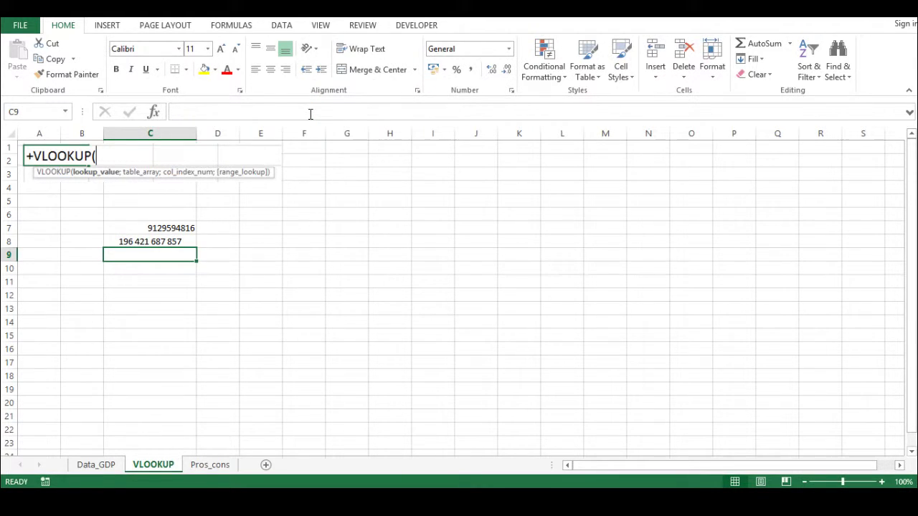
pyautogui.click(182, 242)
pyautogui.moveTo(195, 248); pyautogui.dragTo(199, 277)
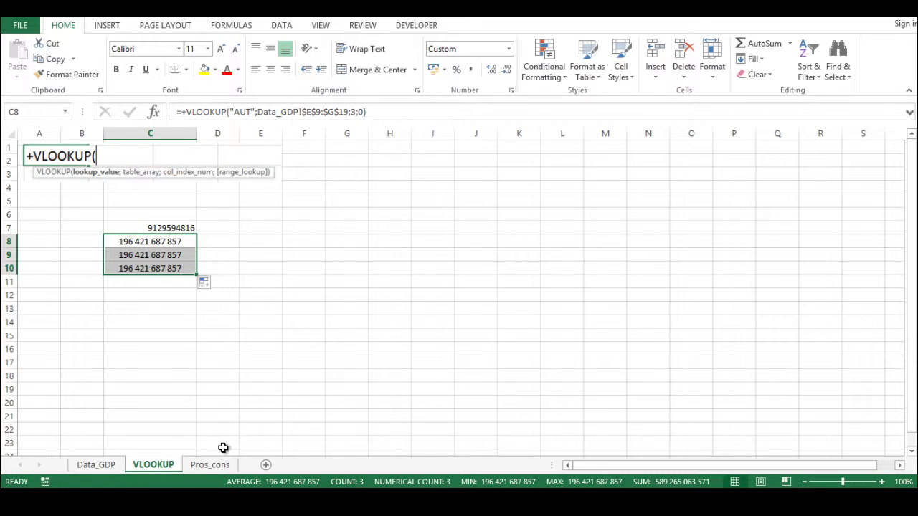
# - Review the VLOOKUP drawbacks listed in the Pros_cons sheet against the formulas in cells C8 and C7 of the VLOOKUP sheet
pyautogui.click(206, 465)
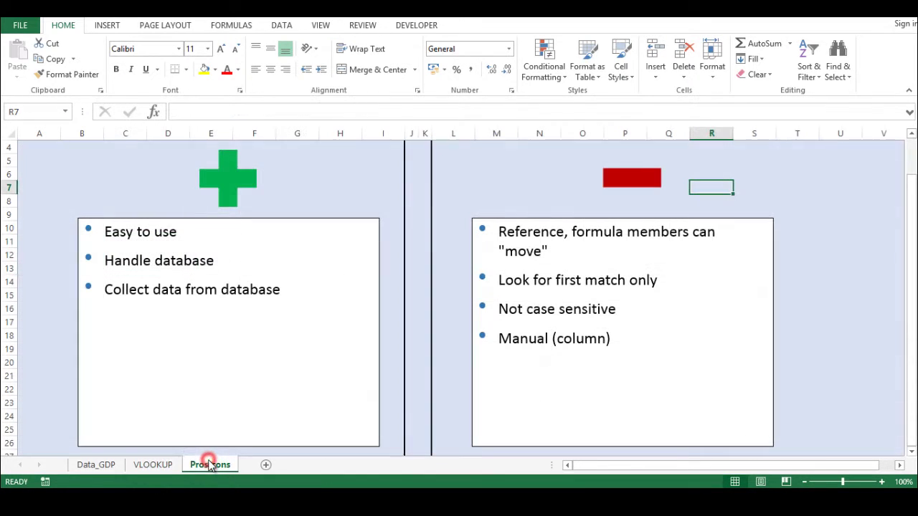
pyautogui.click(659, 284)
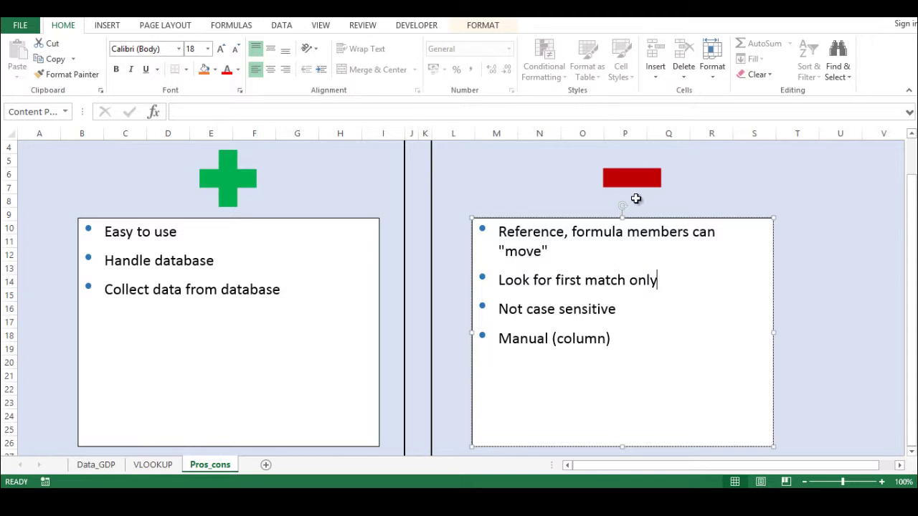
pyautogui.click(164, 464)
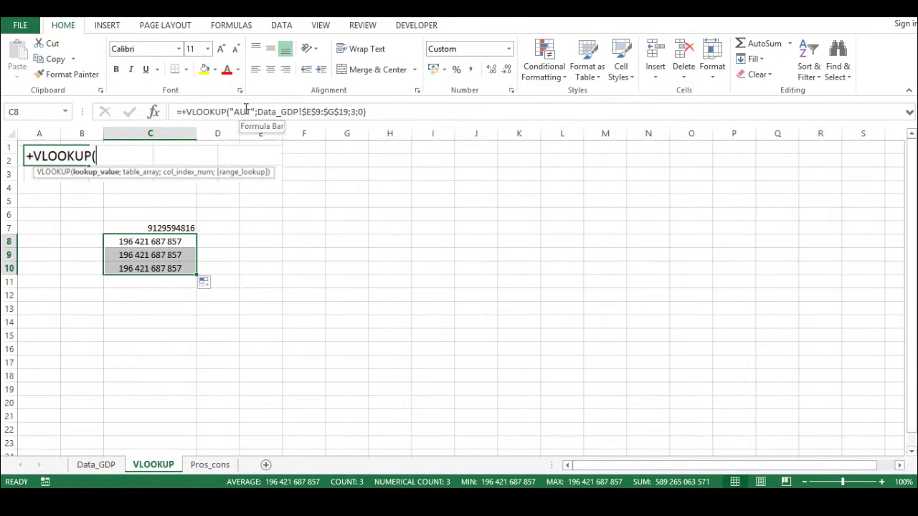
pyautogui.click(208, 466)
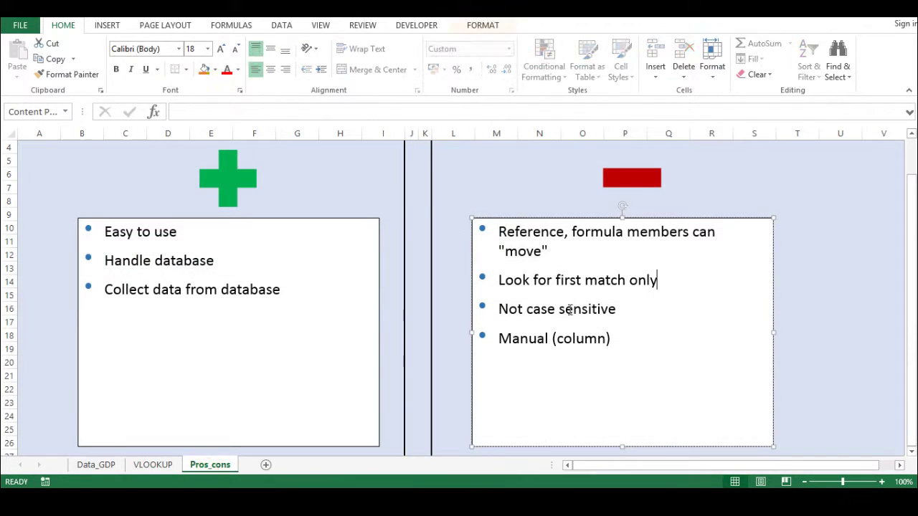
pyautogui.click(618, 307)
pyautogui.click(618, 334)
pyautogui.click(162, 471)
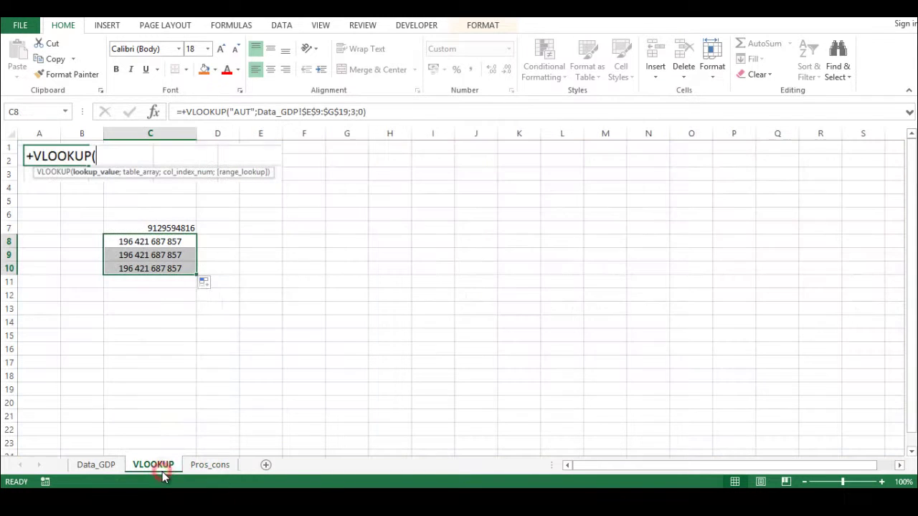
pyautogui.click(140, 227)
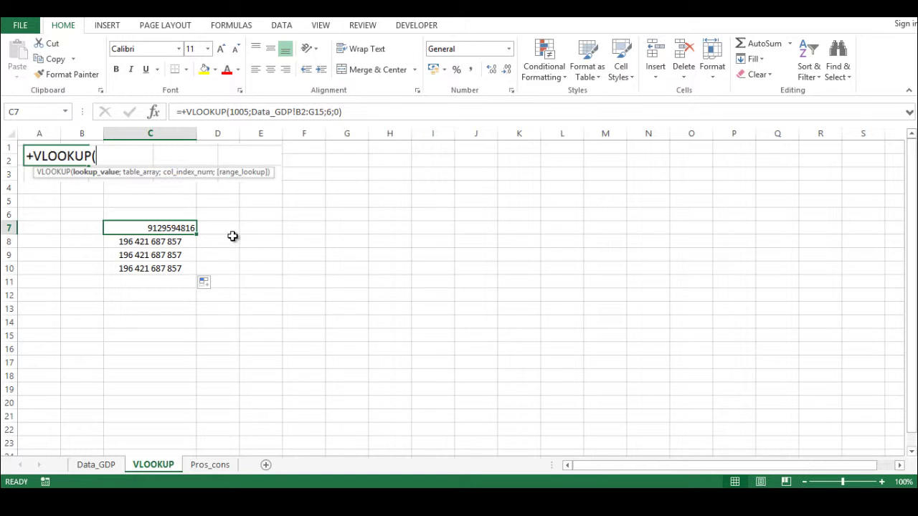
# - Try a reference to cell C6 as the column index in the C7 VLOOKUP formula, and undo the change
pyautogui.click(332, 111)
pyautogui.press('BackSpace')
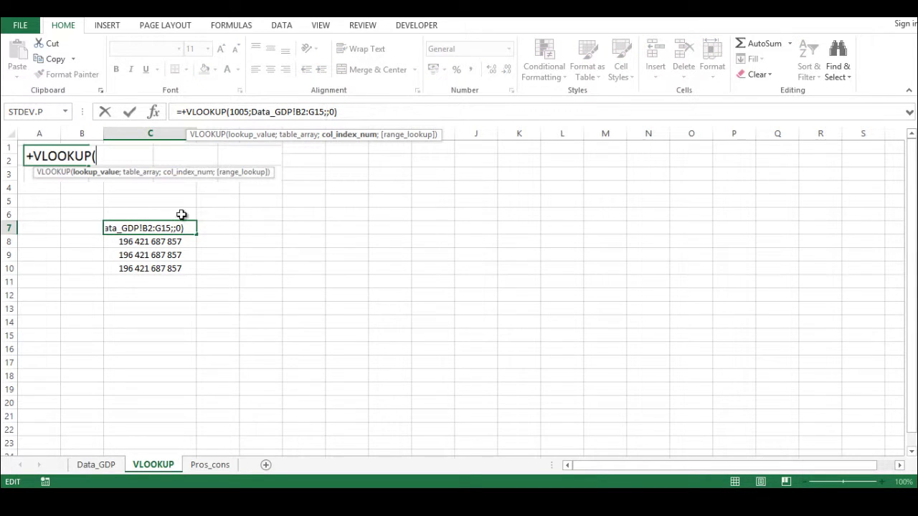
pyautogui.click(180, 213)
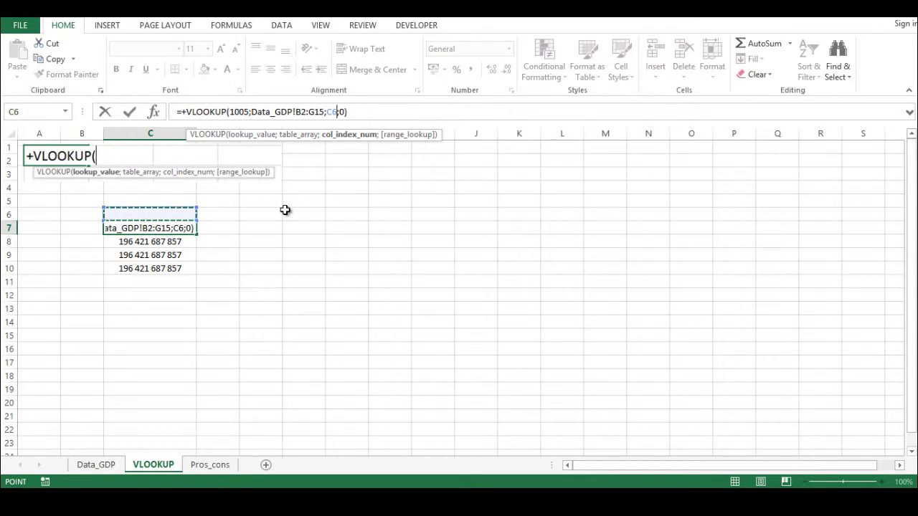
pyautogui.press('Return')
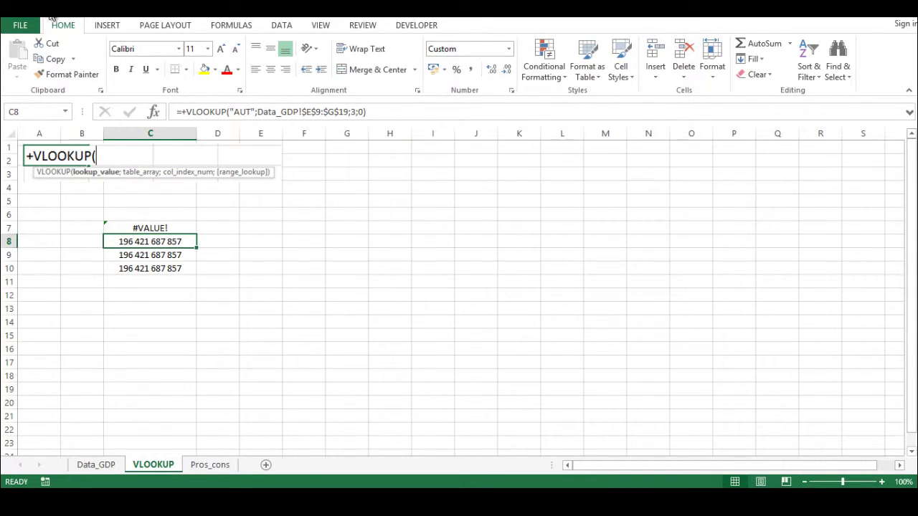
pyautogui.click(51, 14)
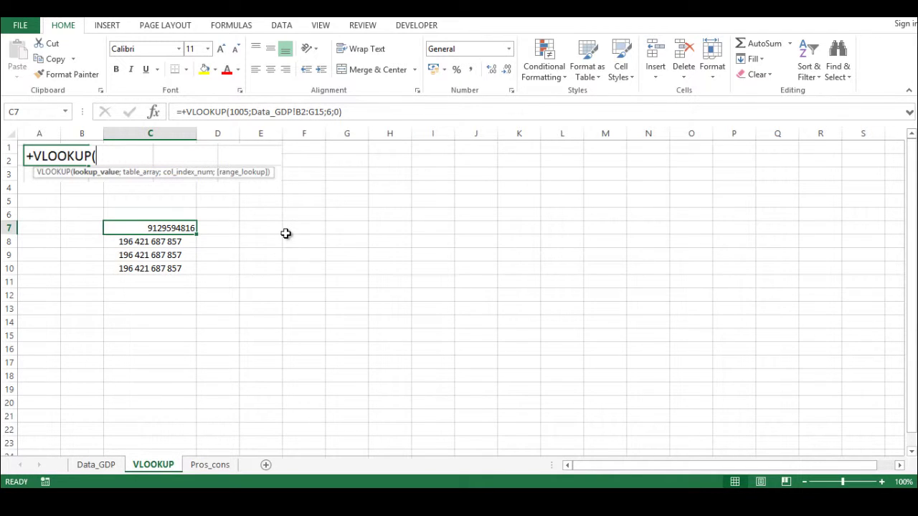
# - Return to the Pros_cons sheet and review the drawback about the manual column index, leaving the text box deselected
pyautogui.click(205, 465)
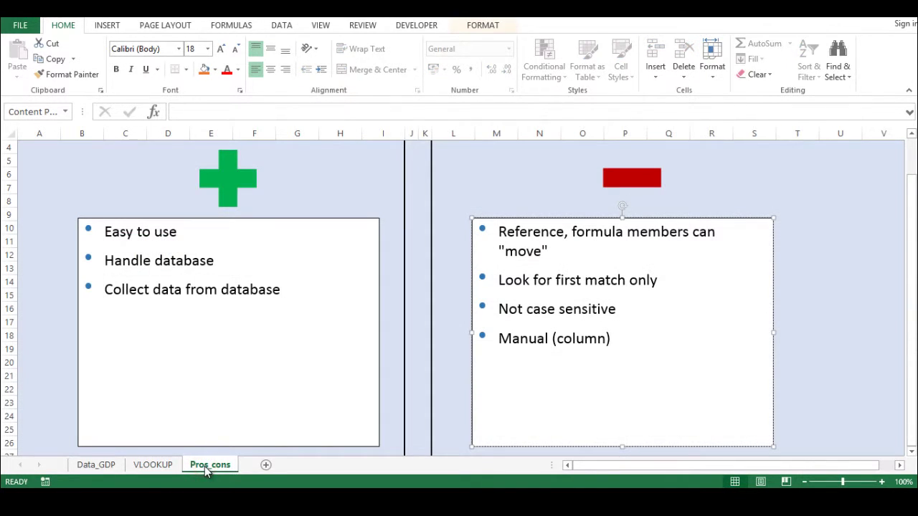
pyautogui.click(499, 174)
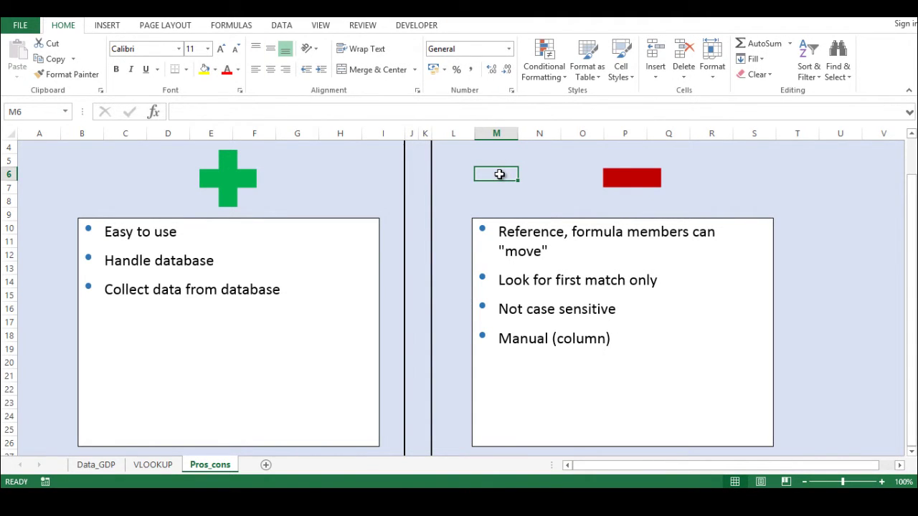